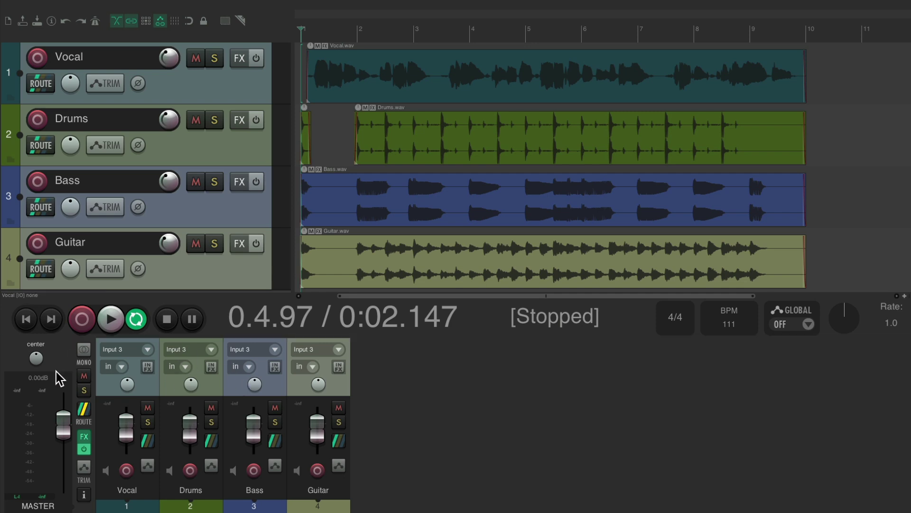
# Enable View > Master Track, playing briefly before and after to check its meter
pyautogui.press('space')
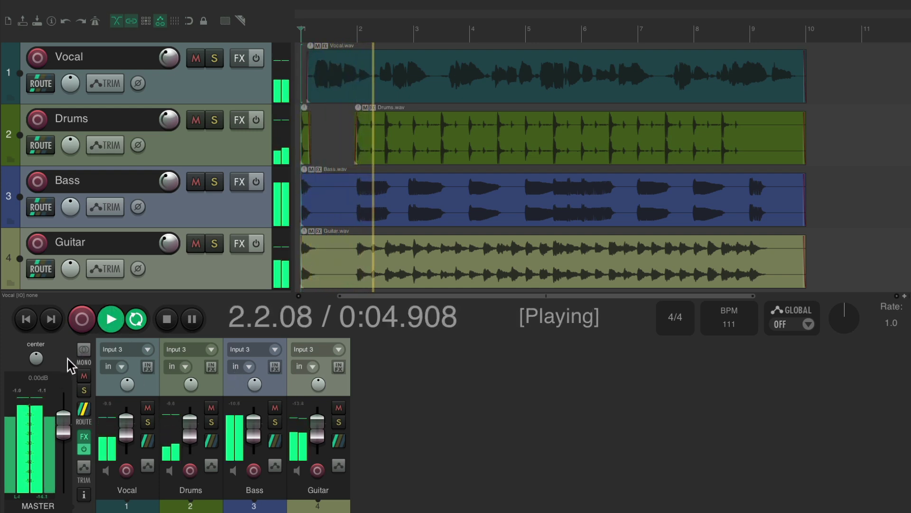
pyautogui.press('space')
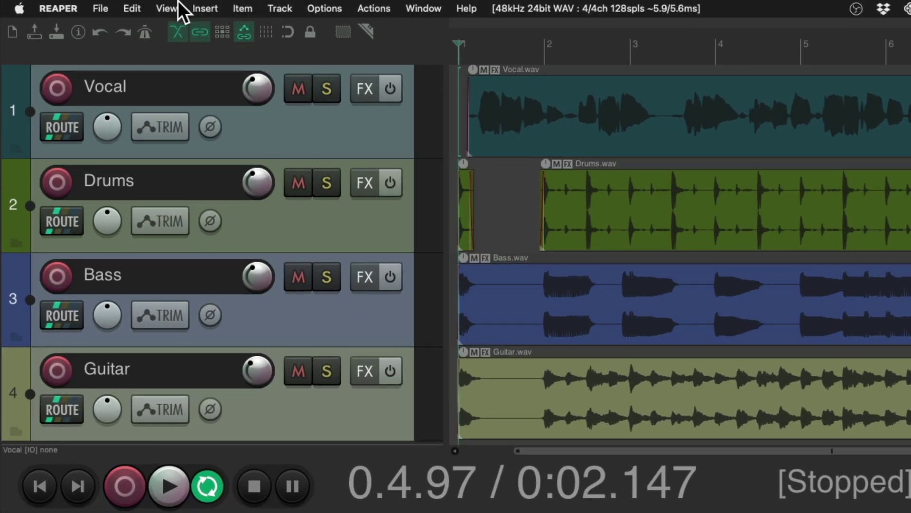
pyautogui.click(167, 8)
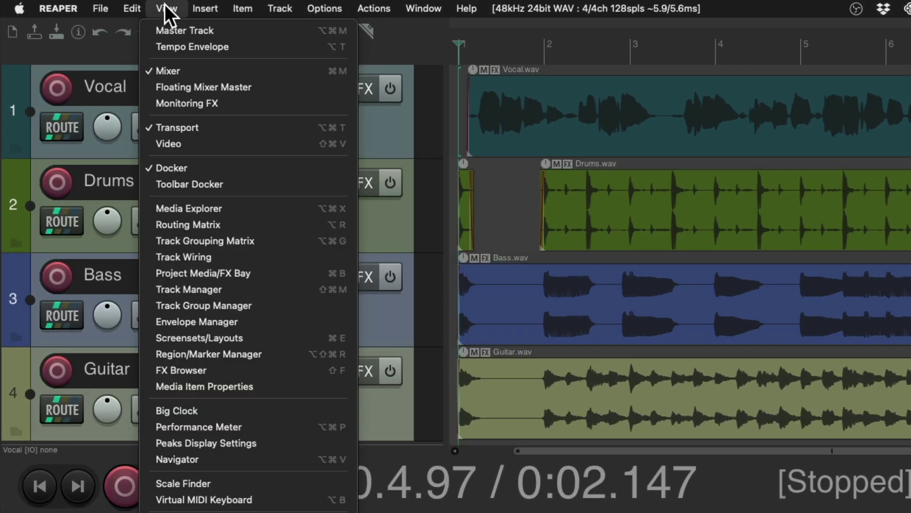
pyautogui.click(149, 29)
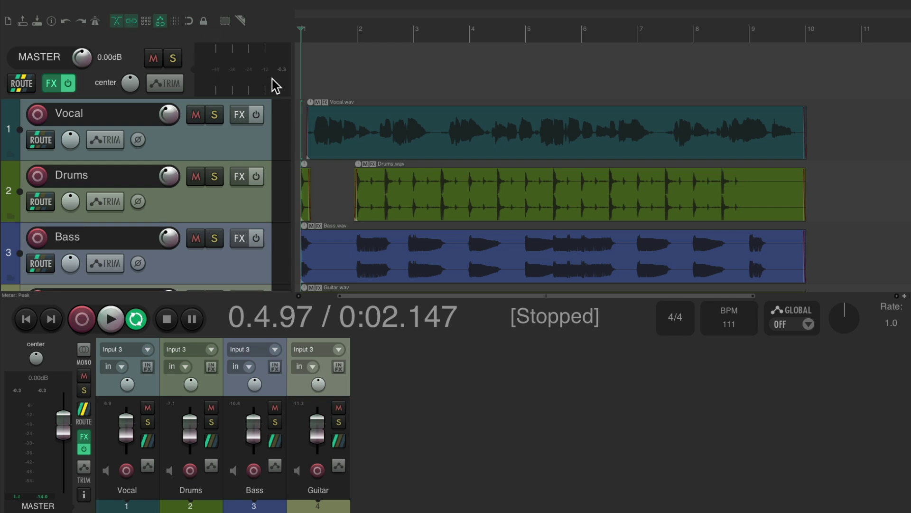
pyautogui.press('space')
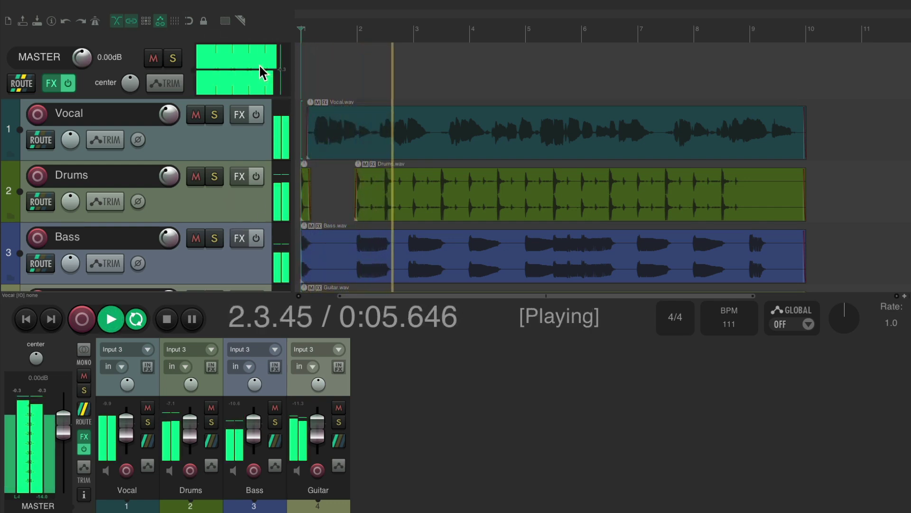
pyautogui.press('space')
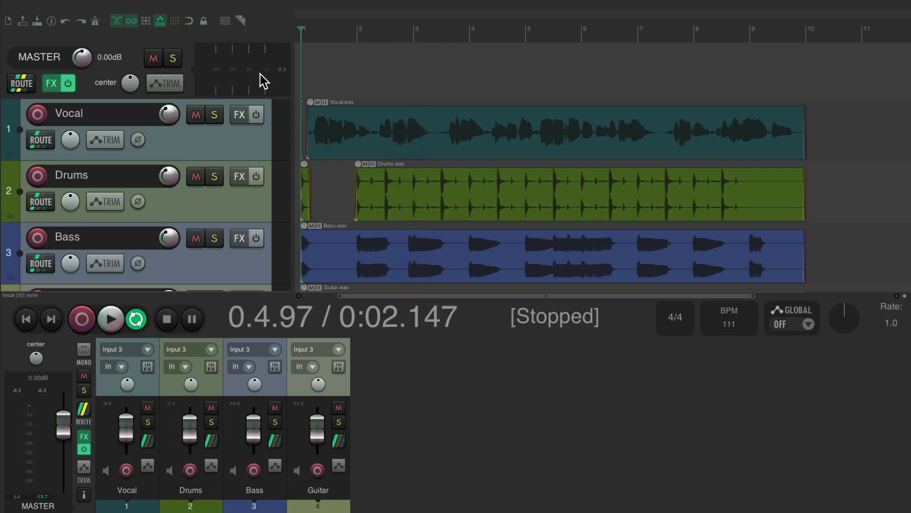
pyautogui.scroll(-2, 263, 80)
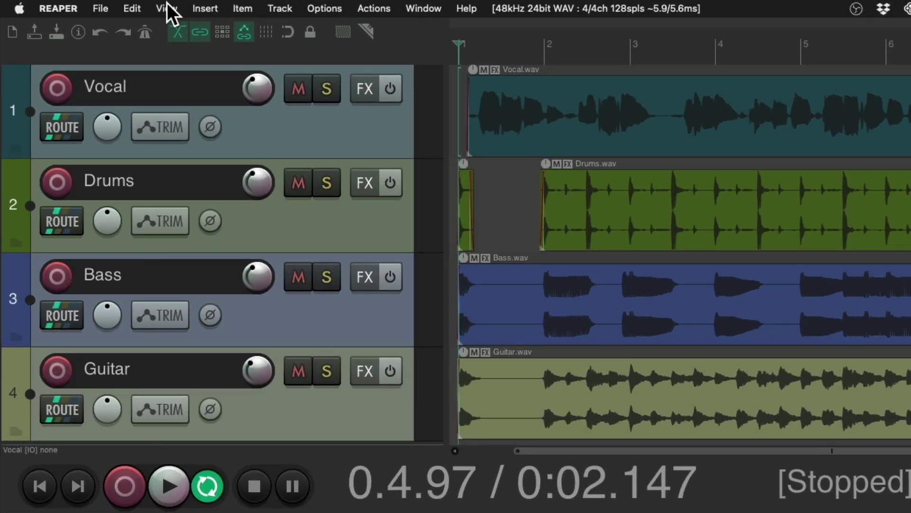
pyautogui.click(167, 7)
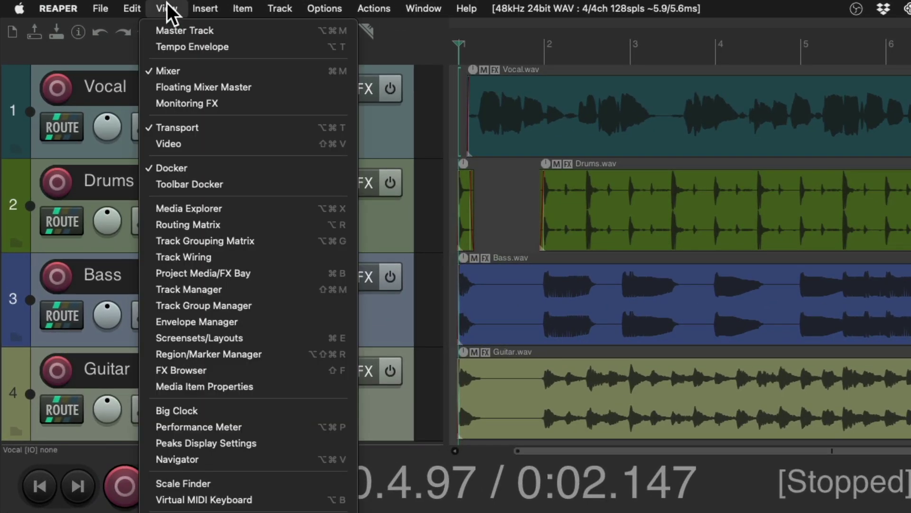
pyautogui.click(156, 92)
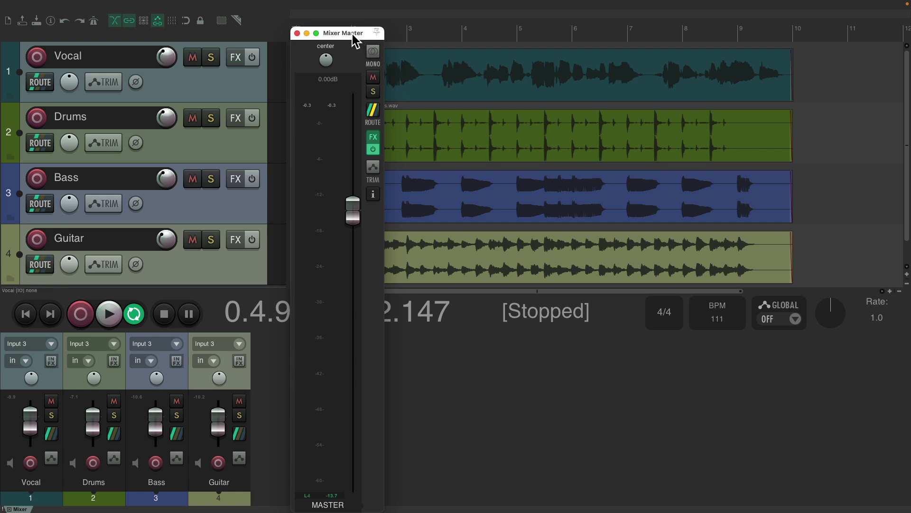
pyautogui.moveTo(355, 33)
pyautogui.mouseDown()
pyautogui.moveTo(512, 37)
pyautogui.moveTo(358, 38)
pyautogui.mouseUp()
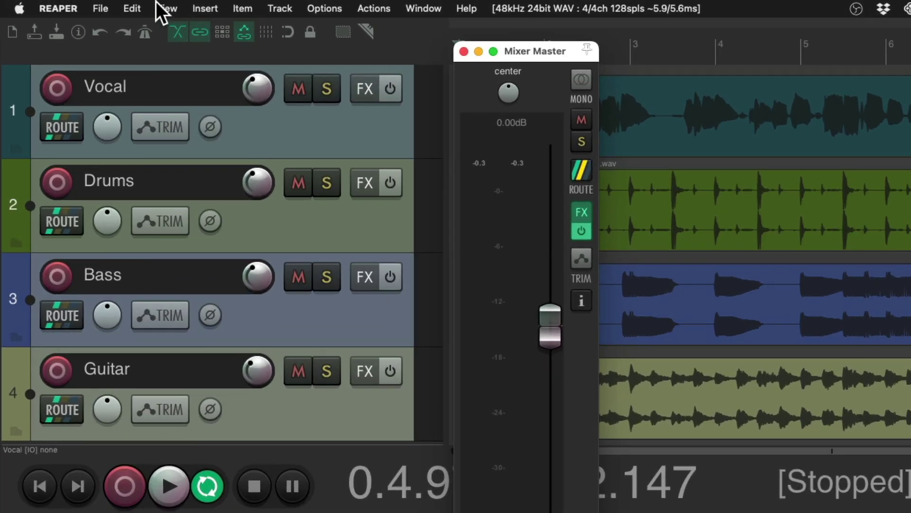
pyautogui.click(161, 8)
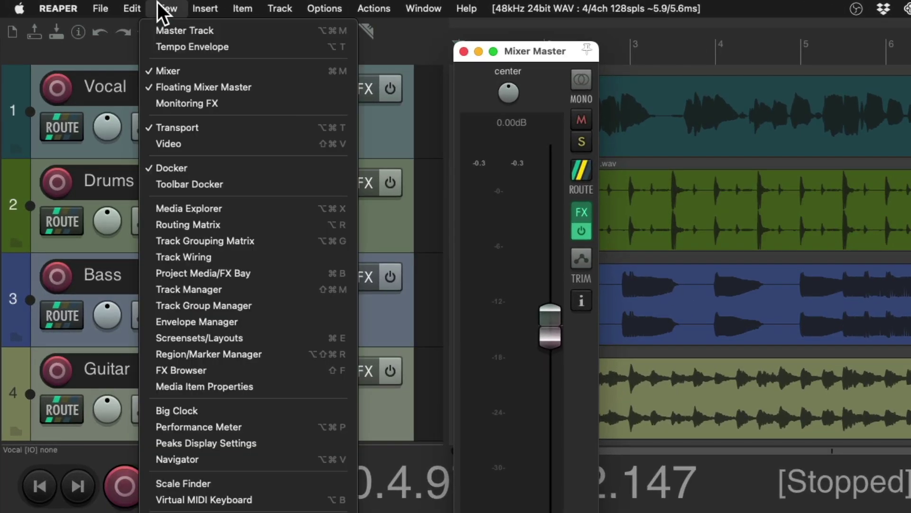
pyautogui.click(153, 87)
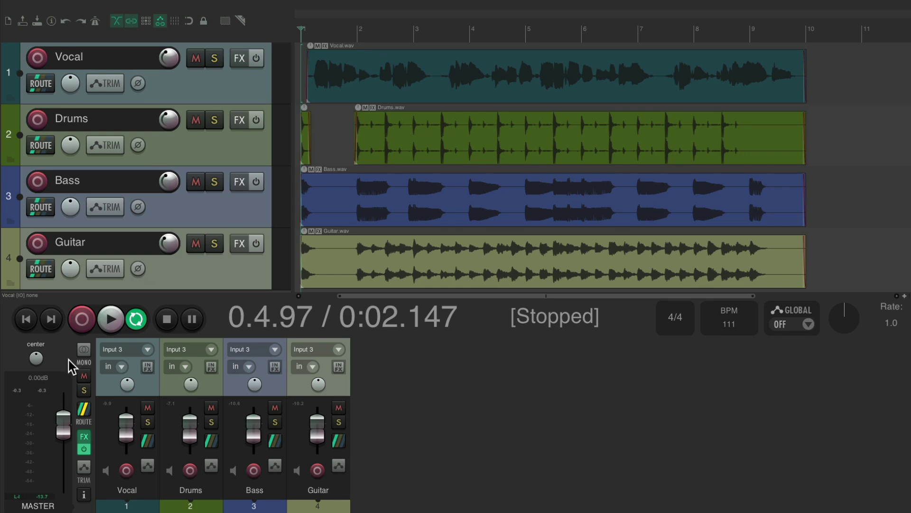
# Set the master channel to the mixer's right side, then a separate window, then the docker
pyautogui.rightClick(375, 364)
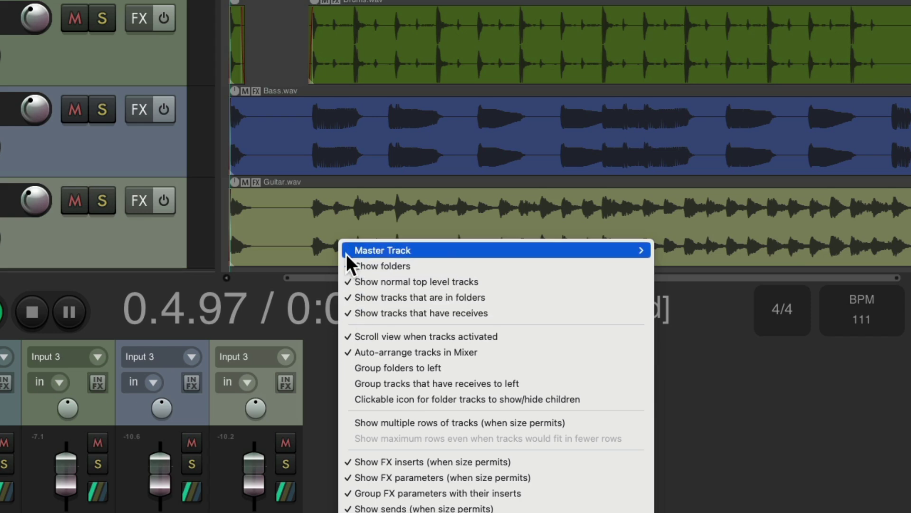
pyautogui.moveTo(346, 253)
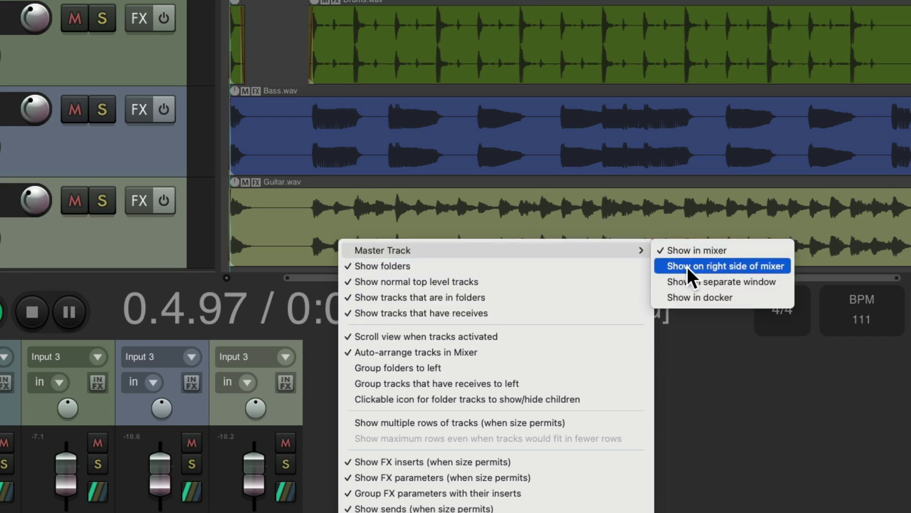
pyautogui.click(713, 266)
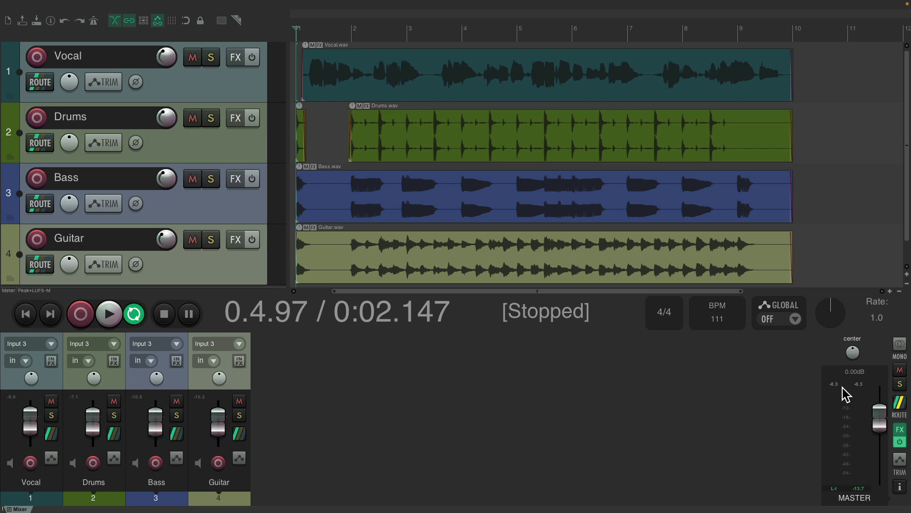
pyautogui.rightClick(459, 372)
pyautogui.moveTo(473, 271)
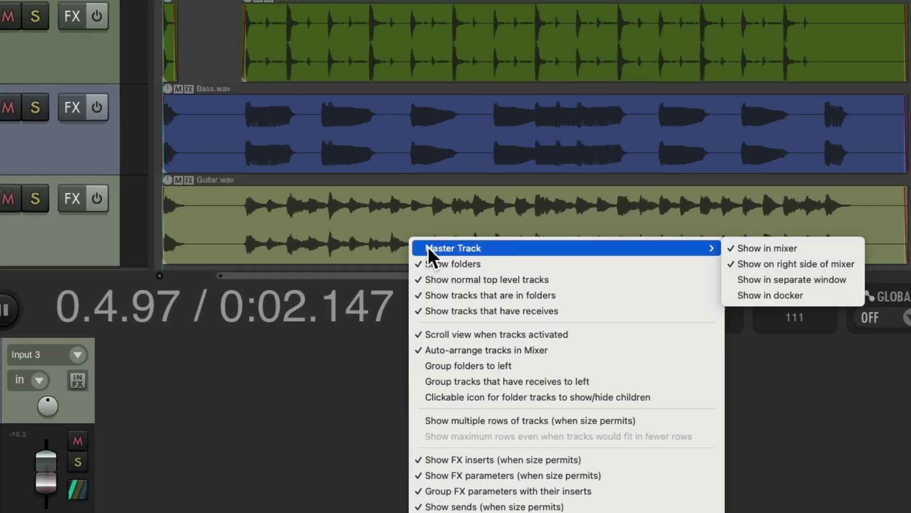
pyautogui.click(732, 279)
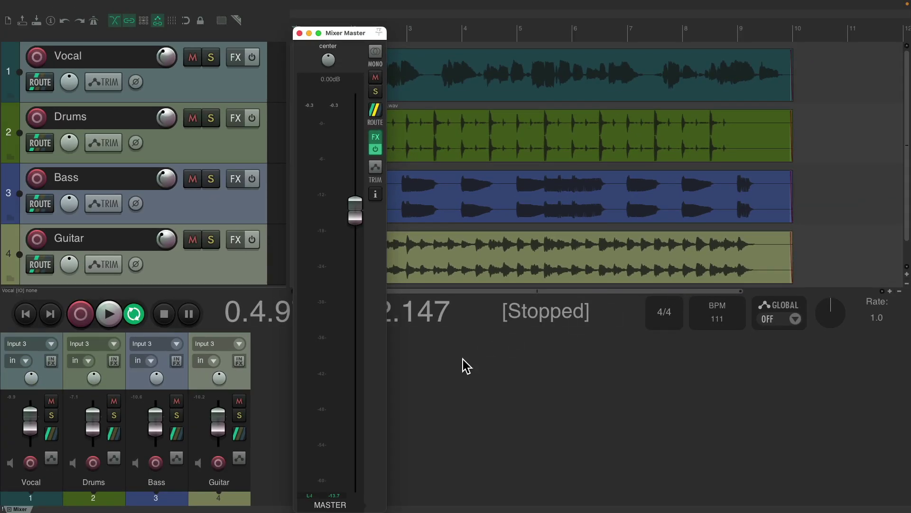
pyautogui.rightClick(463, 359)
pyautogui.moveTo(465, 271)
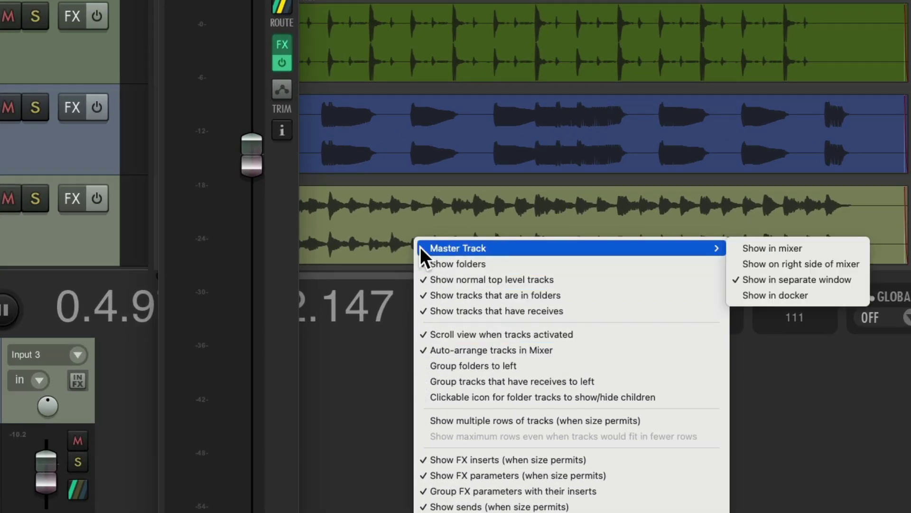
pyautogui.click(763, 295)
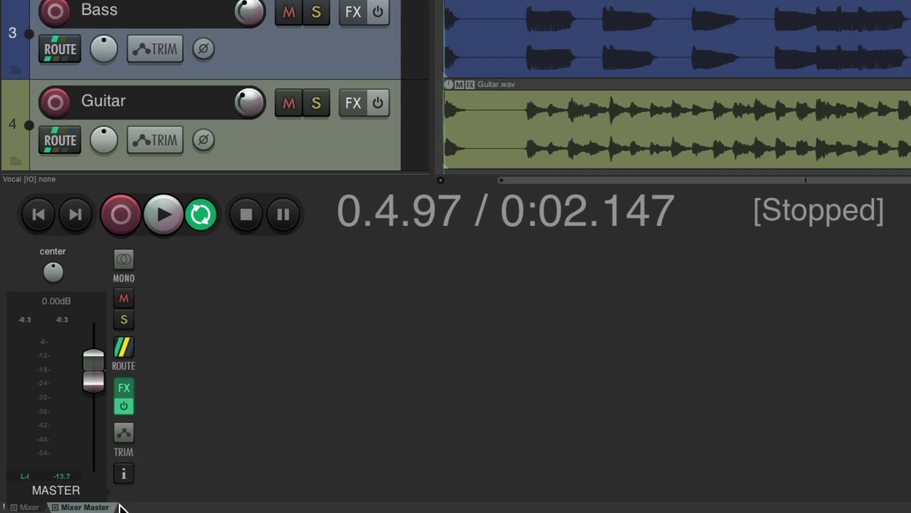
# Switch between the Mixer and Mixer Master tabs, then float and redock the master window
pyautogui.click(31, 507)
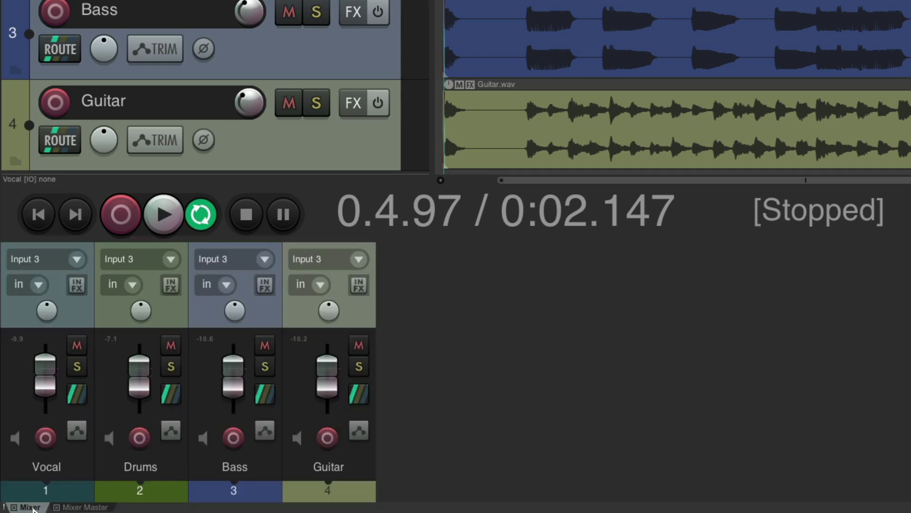
pyautogui.click(76, 507)
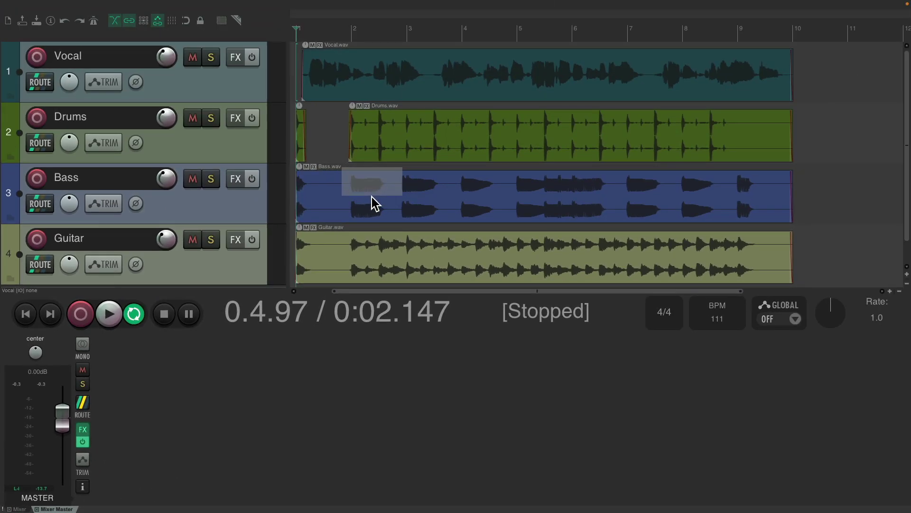
pyautogui.hotkey('ctrl', 'm')
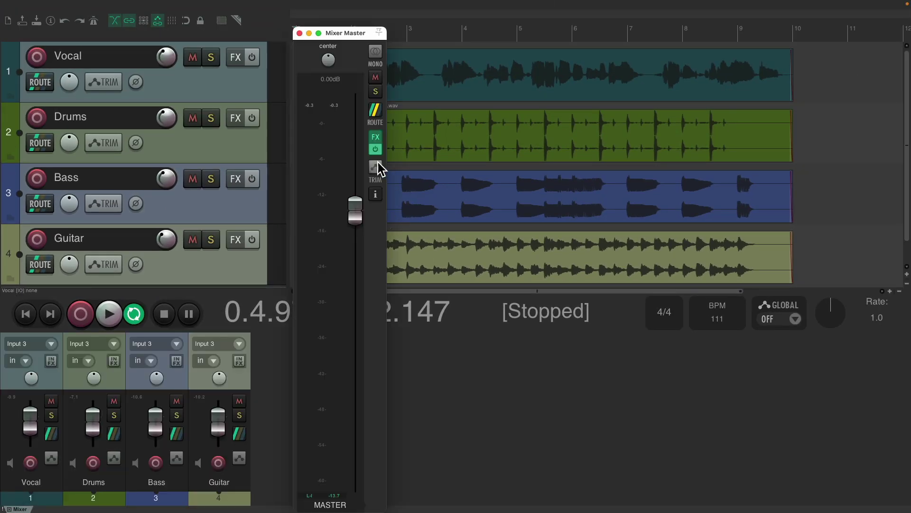
pyautogui.hotkey('alt', 'd')
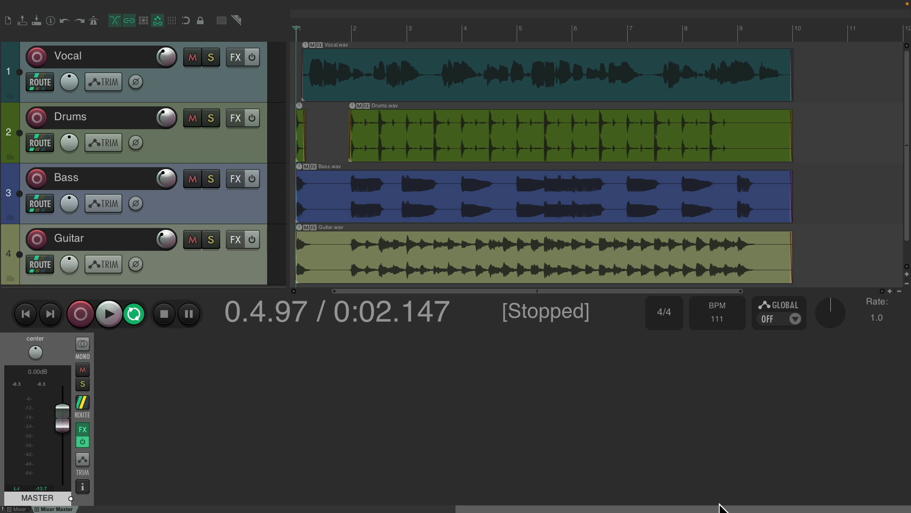
# Drag the Mixer Master tab beside the track strips and adjust the split between them
pyautogui.moveTo(720, 508); pyautogui.dragTo(719, 507)
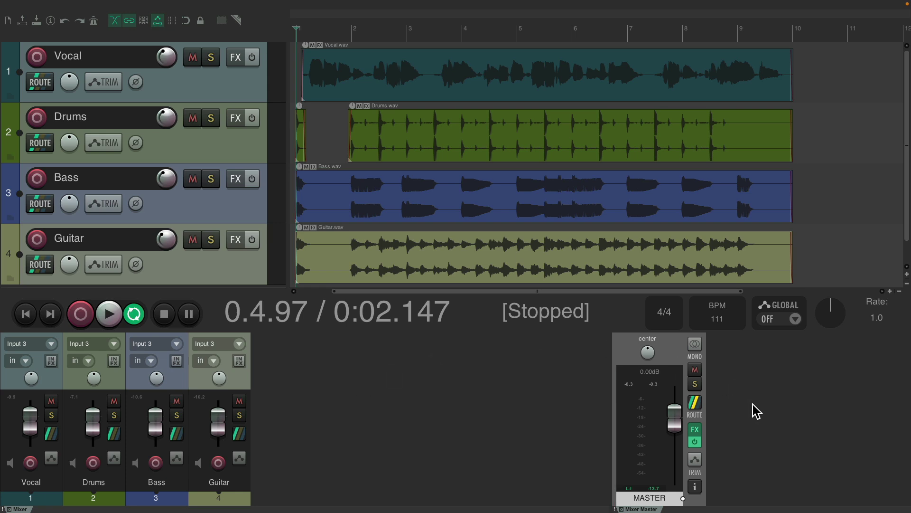
pyautogui.moveTo(618, 398); pyautogui.dragTo(449, 411)
pyautogui.doubleClick(285, 402)
pyautogui.doubleClick(346, 403)
pyautogui.doubleClick(389, 415)
pyautogui.moveTo(449, 411); pyautogui.dragTo(459, 411)
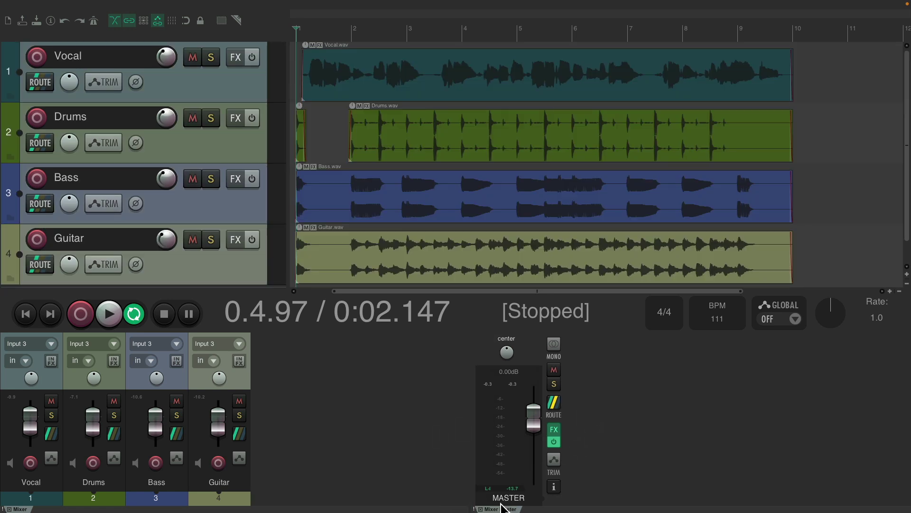
# Pull the master docker out and redock it along the window's right edge
pyautogui.moveTo(506, 507); pyautogui.dragTo(417, 33)
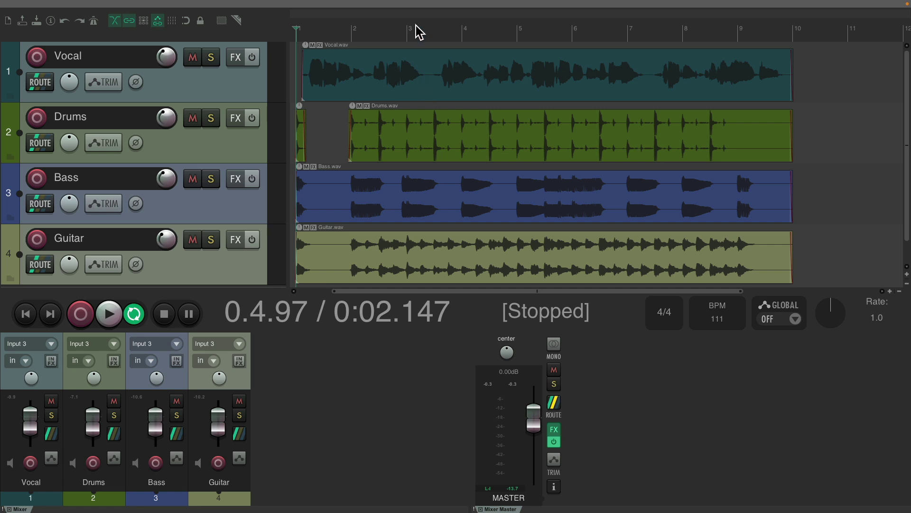
pyautogui.moveTo(418, 32); pyautogui.dragTo(417, 31)
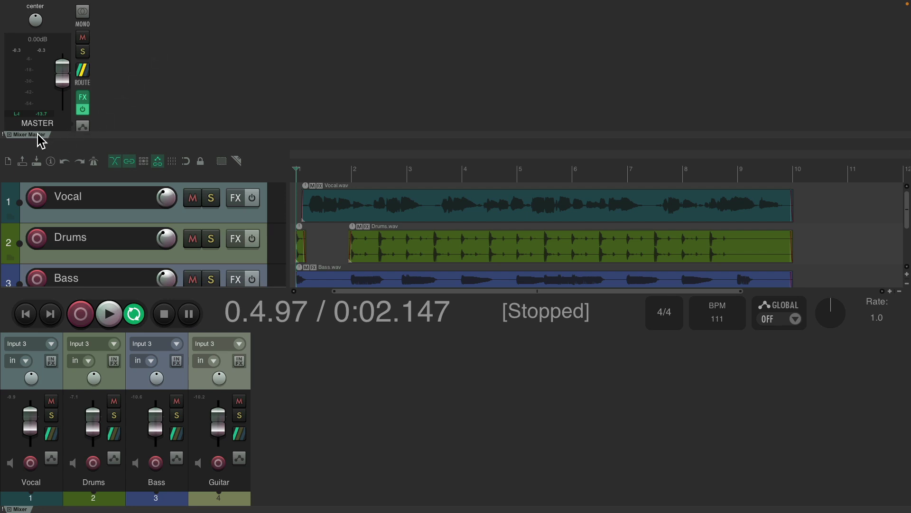
pyautogui.moveTo(50, 136); pyautogui.dragTo(2, 188)
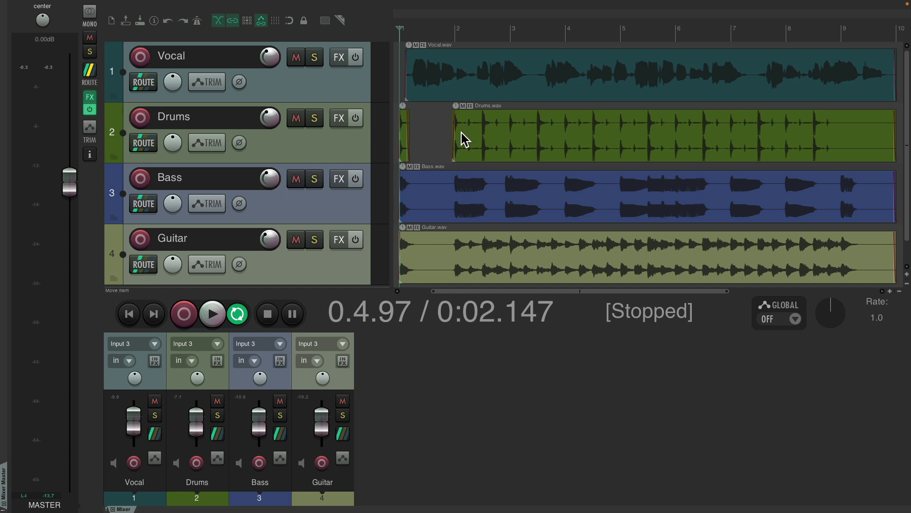
# Play and stop the project twice to watch the master meters
pyautogui.press('space')
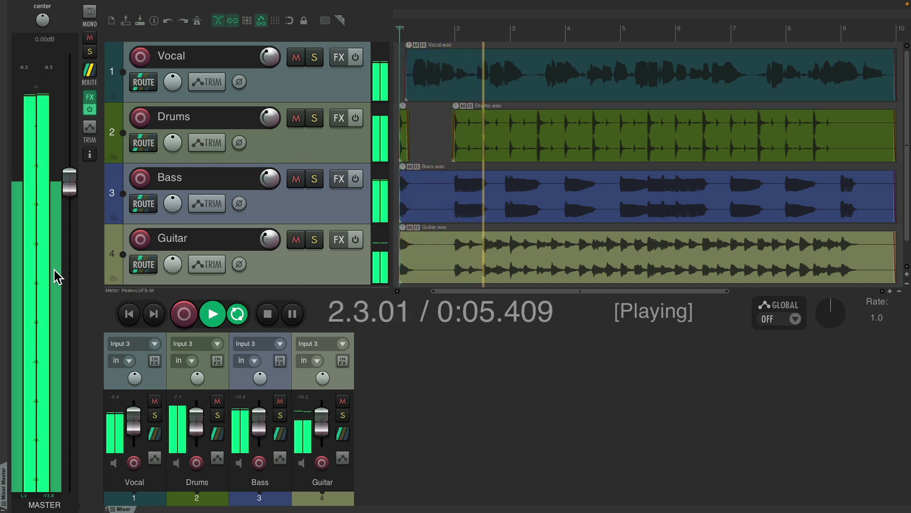
pyautogui.press('space')
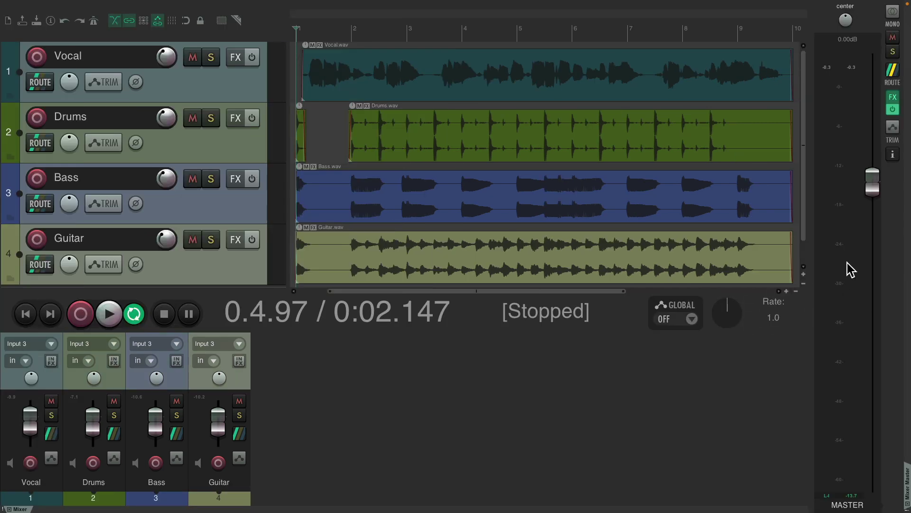
pyautogui.press('space')
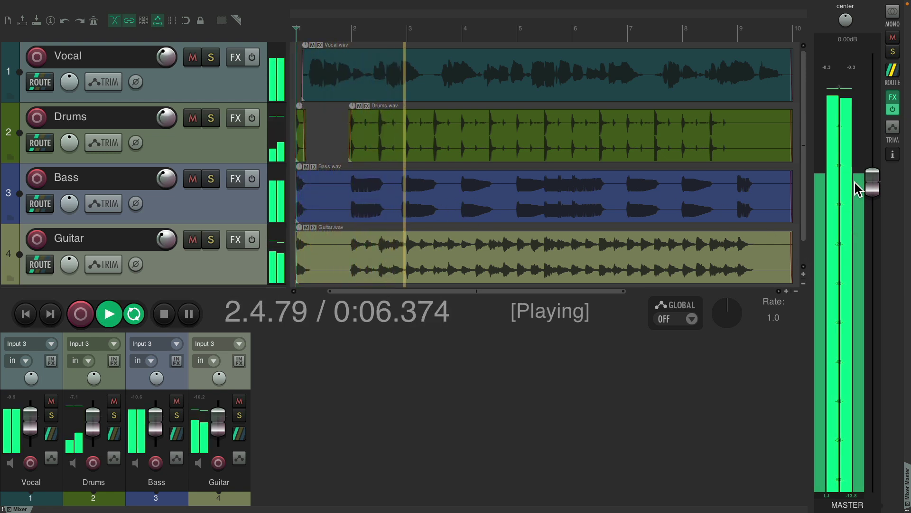
pyautogui.press('space')
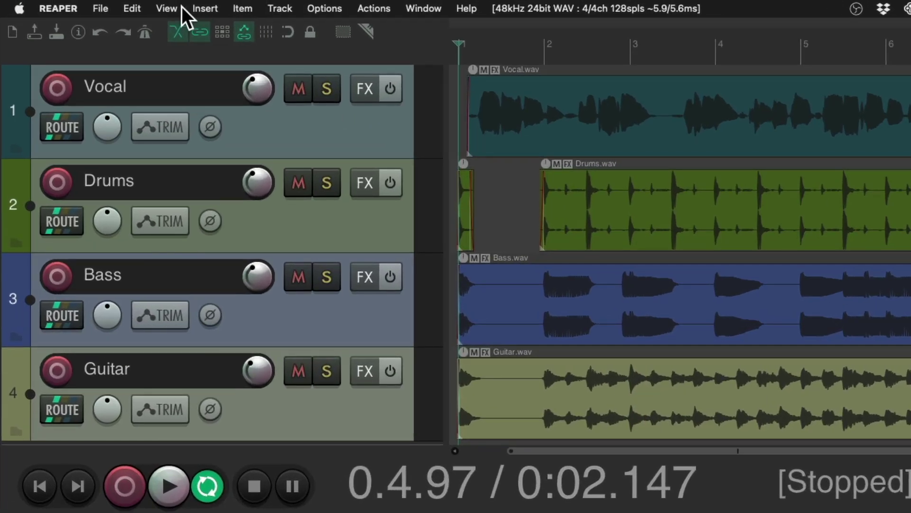
# Uncheck Mixer in the View menu, then play and stop briefly to check the master meter
pyautogui.click(110, 5)
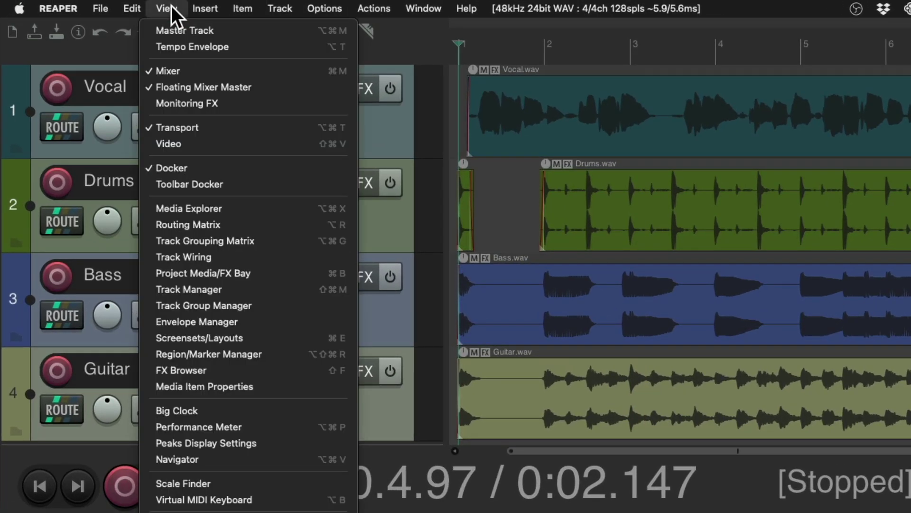
pyautogui.click(155, 70)
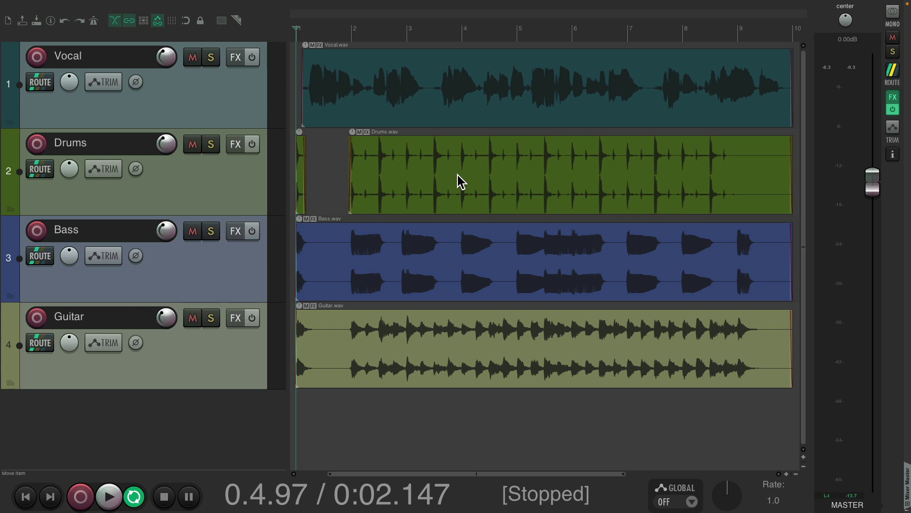
pyautogui.press('space')
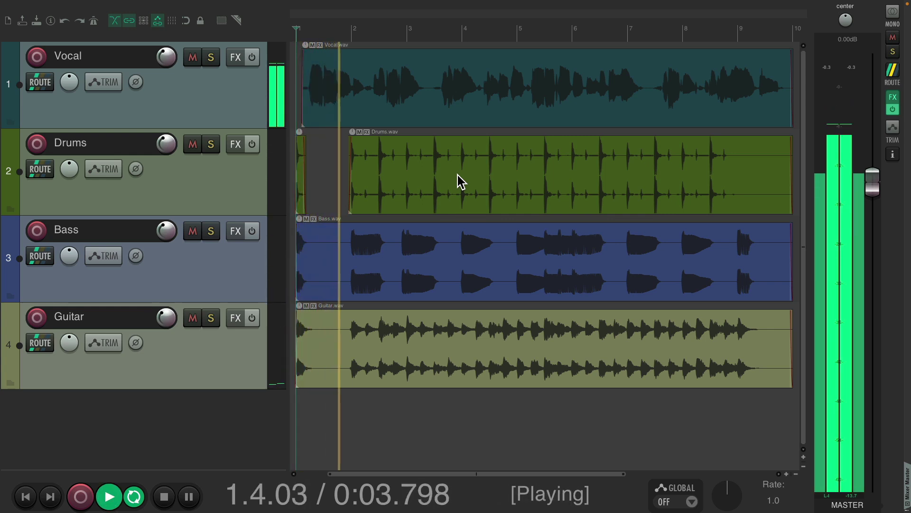
pyautogui.press('space')
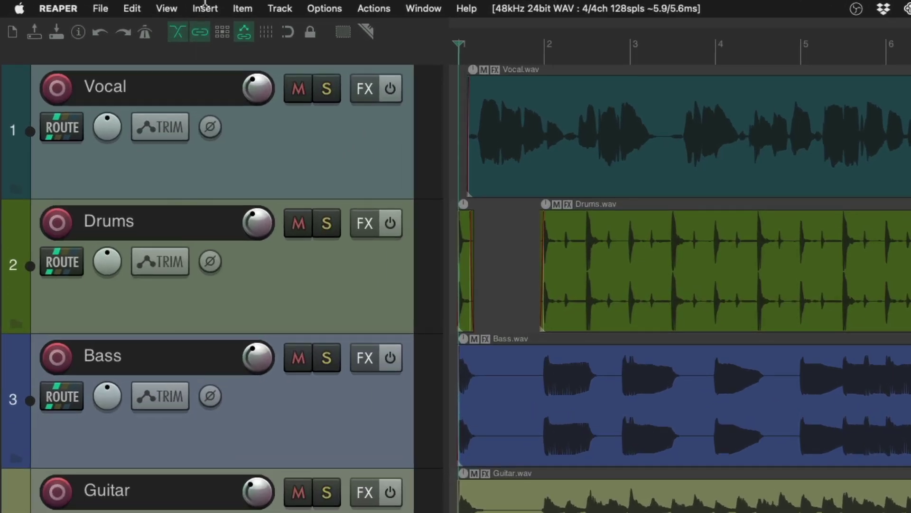
pyautogui.click(167, 5)
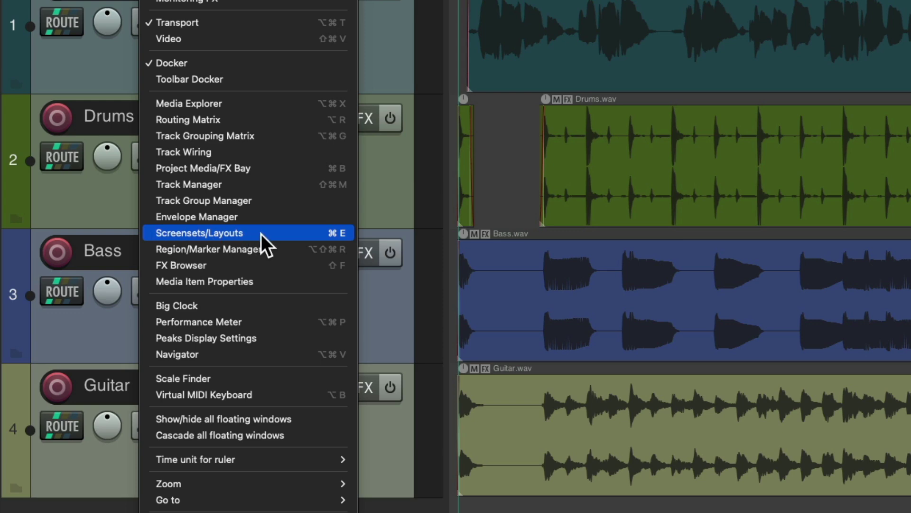
pyautogui.click(261, 234)
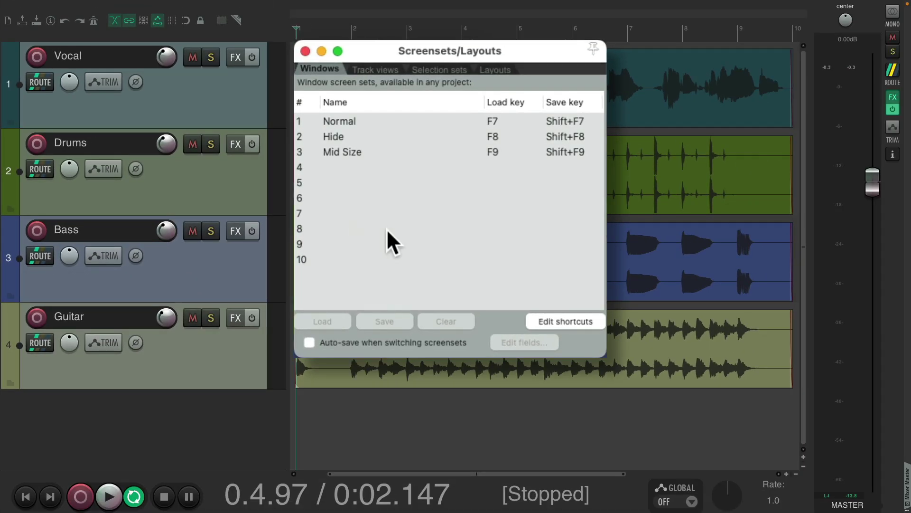
pyautogui.click(495, 69)
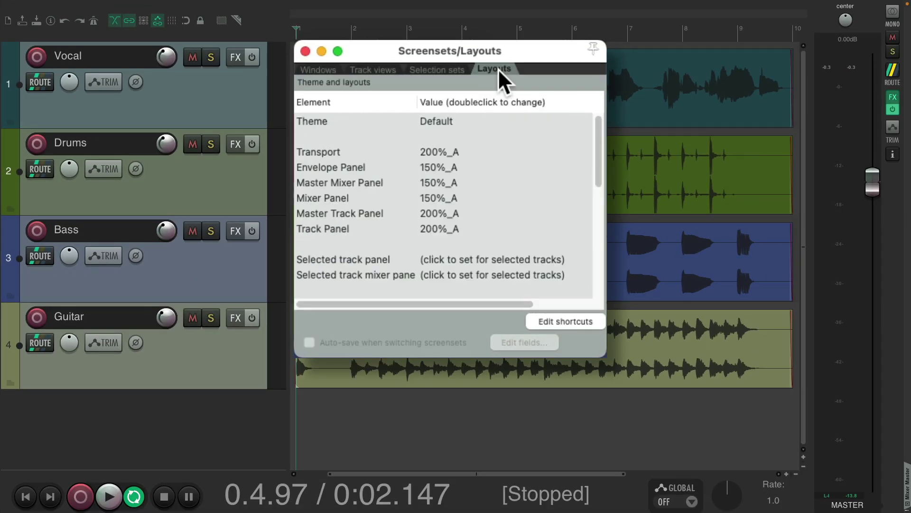
pyautogui.click(475, 179)
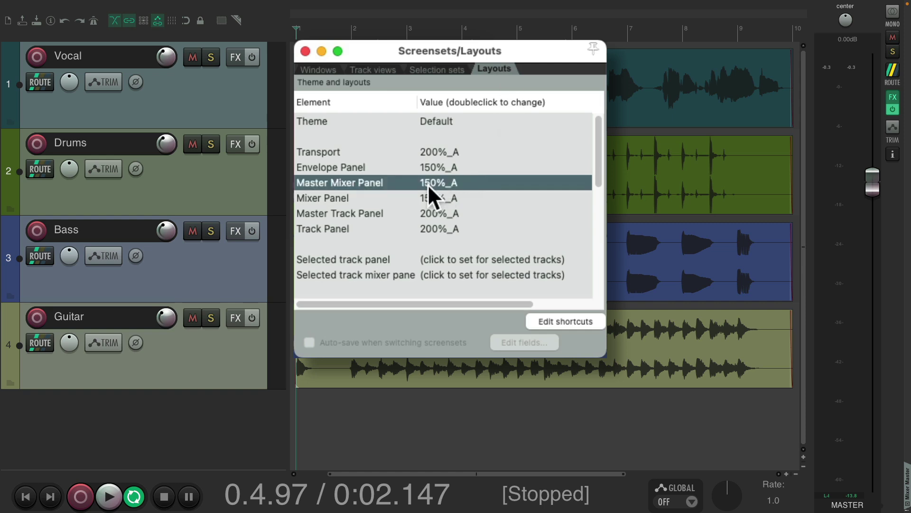
pyautogui.doubleClick(468, 183)
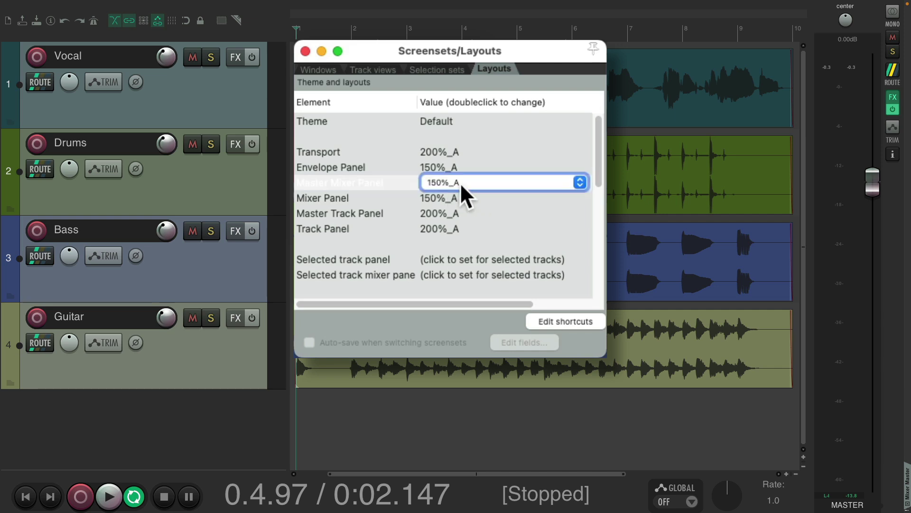
pyautogui.click(469, 182)
pyautogui.click(477, 245)
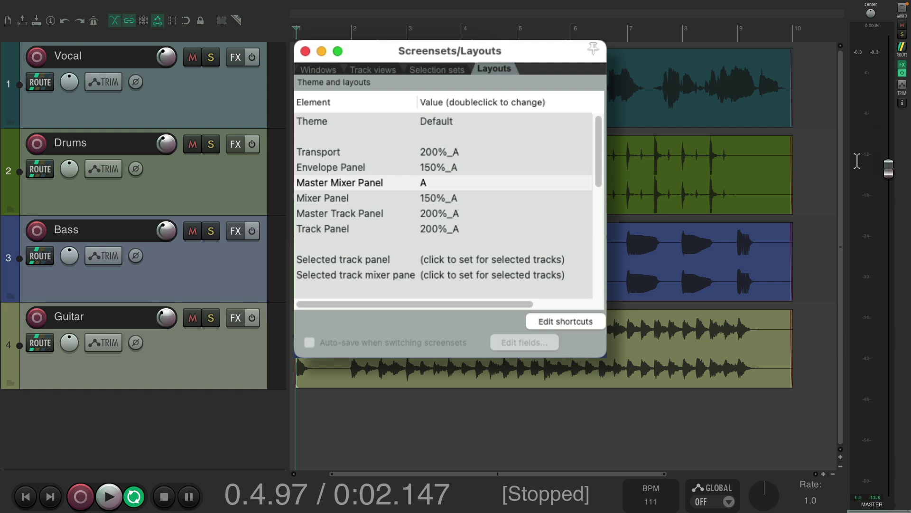
pyautogui.doubleClick(448, 182)
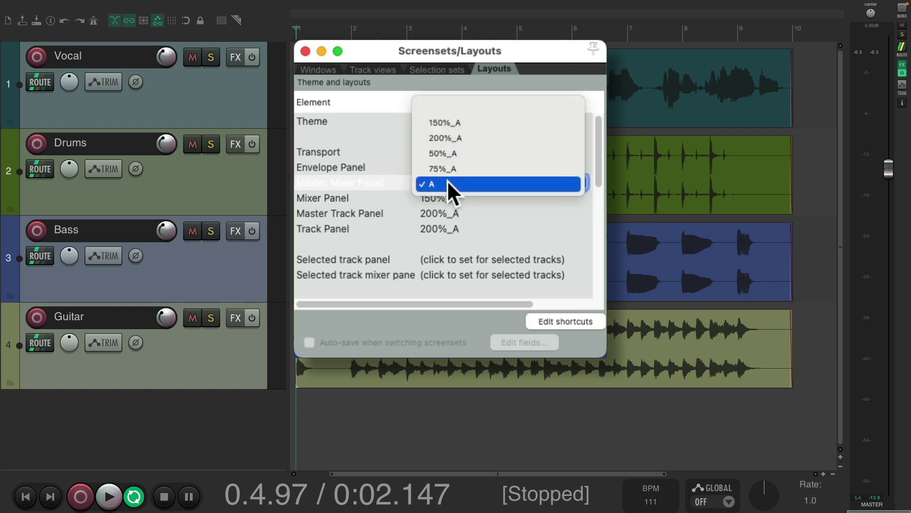
pyautogui.click(451, 136)
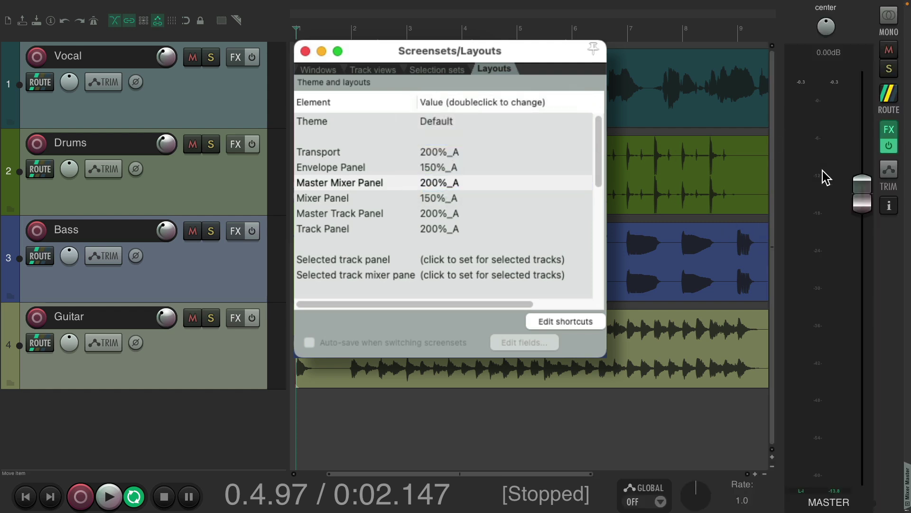
pyautogui.doubleClick(432, 182)
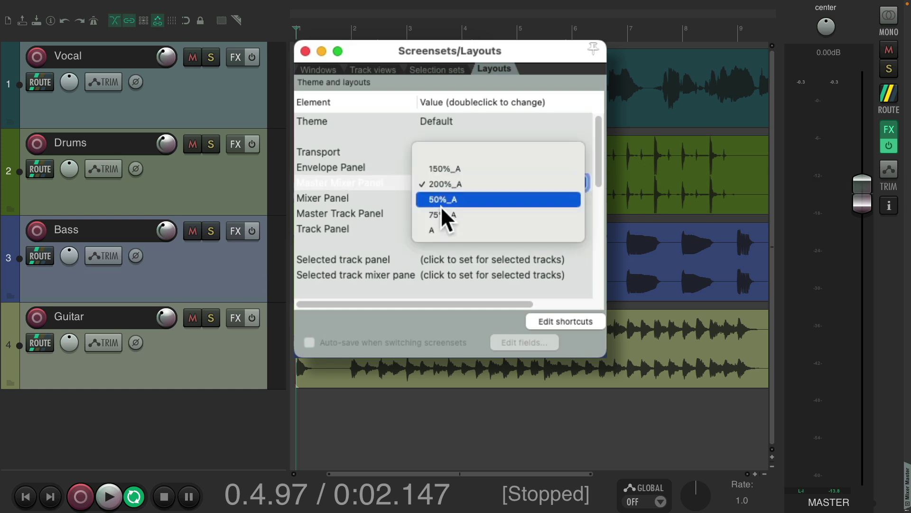
pyautogui.click(447, 169)
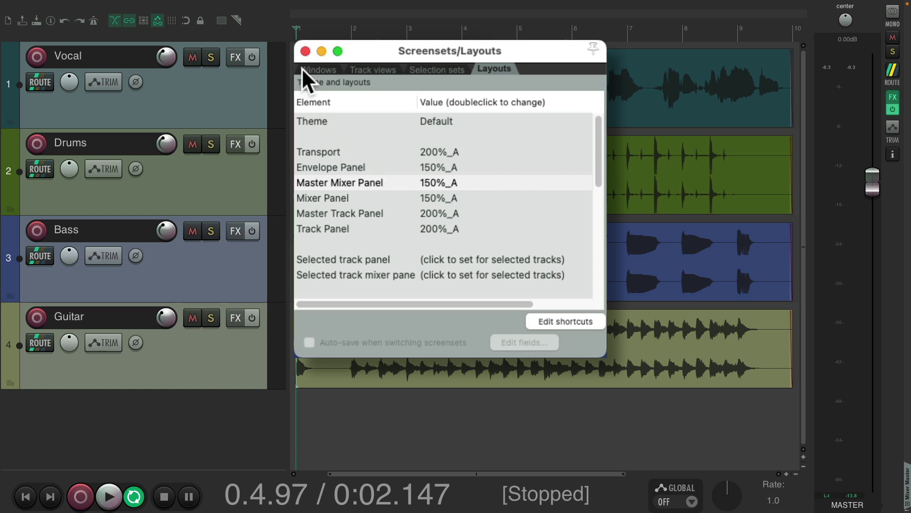
pyautogui.click(304, 50)
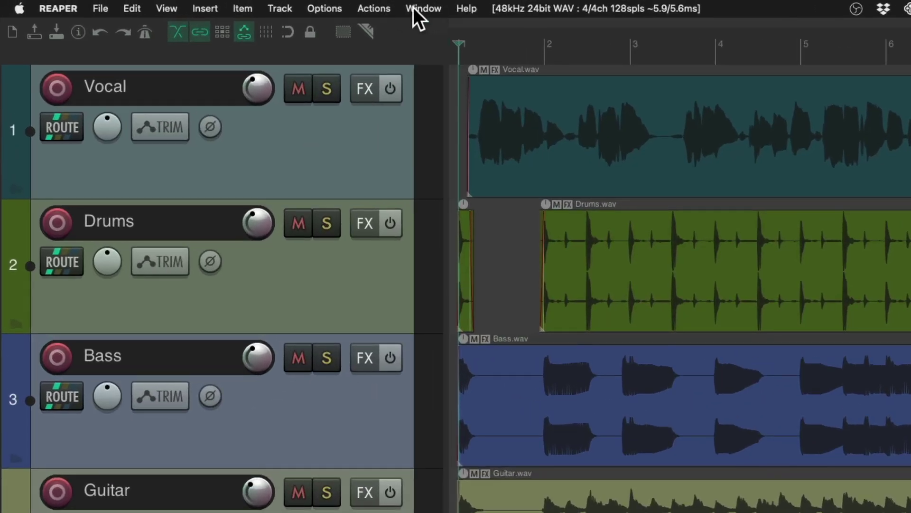
# Filter the action list by 'theme' and run Script: Default_7.0_theme_adjuster.lua
pyautogui.click(249, 5)
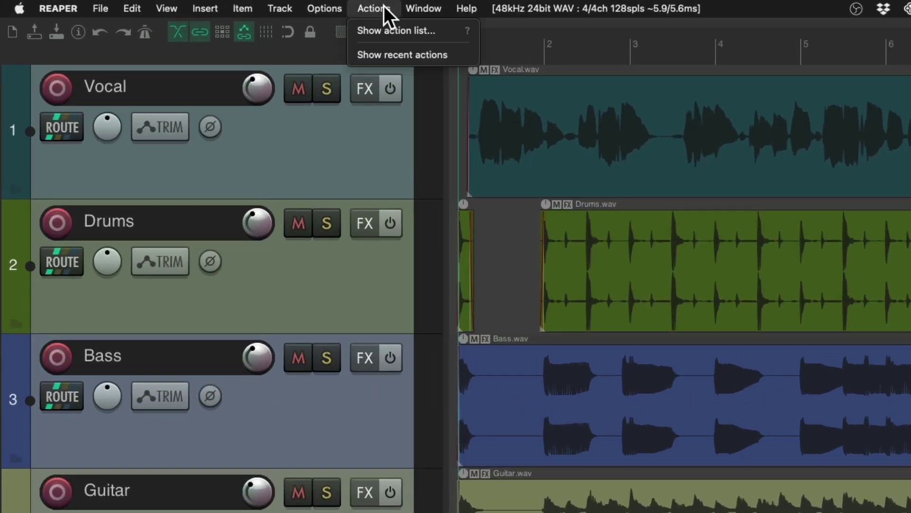
pyautogui.click(354, 28)
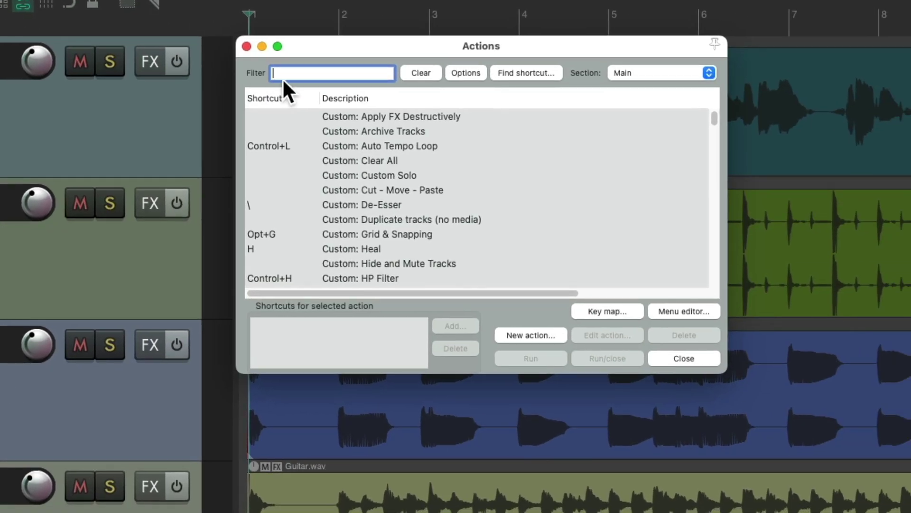
pyautogui.write('theme')
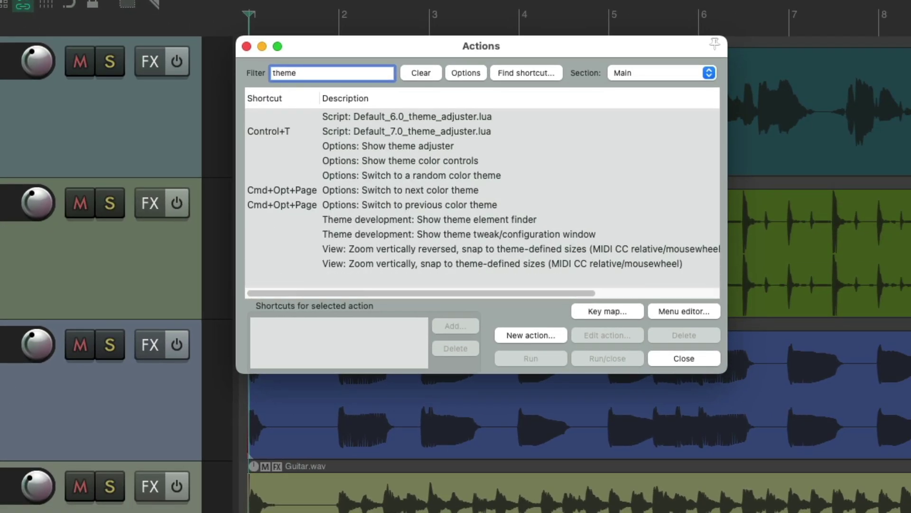
pyautogui.click(422, 132)
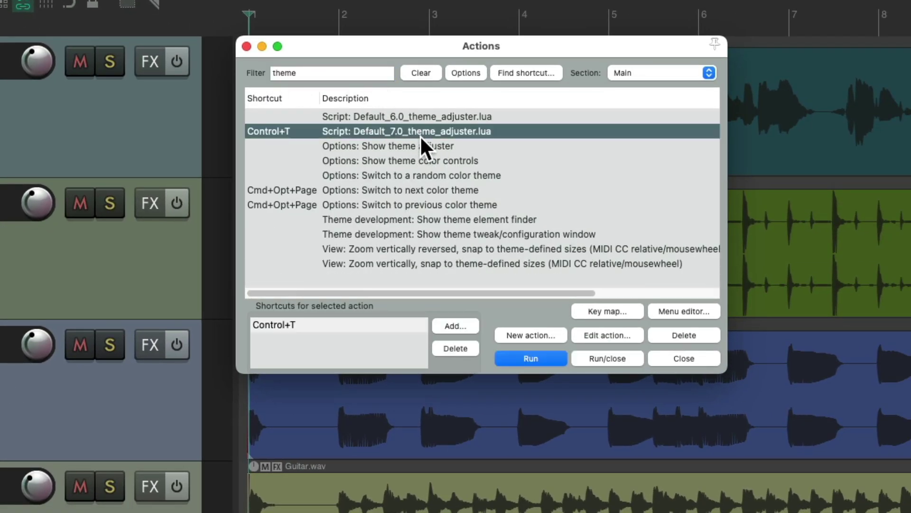
pyautogui.doubleClick(420, 135)
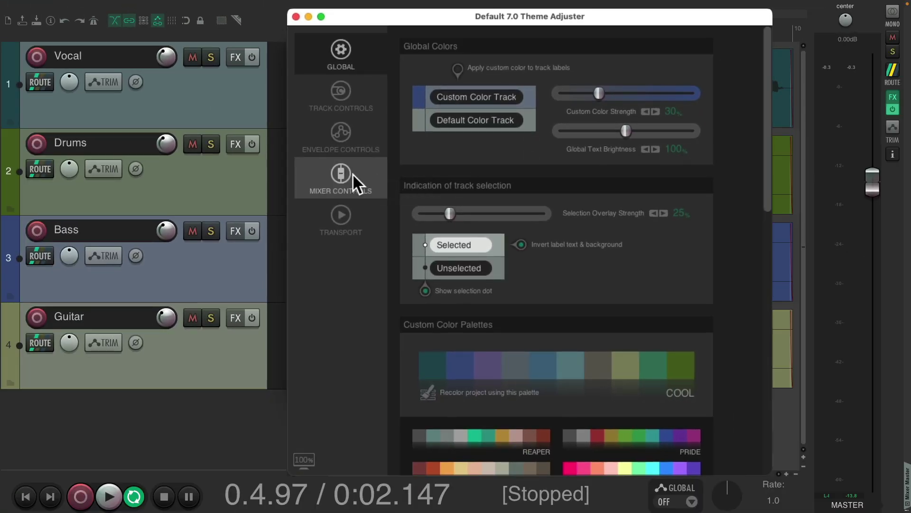
pyautogui.click(340, 173)
pyautogui.scroll(-15, 744, 206)
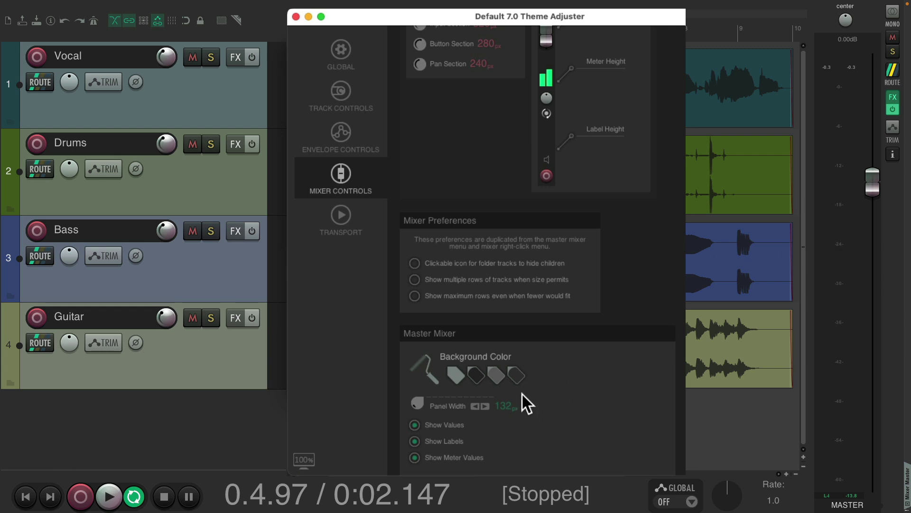
pyautogui.click(500, 376)
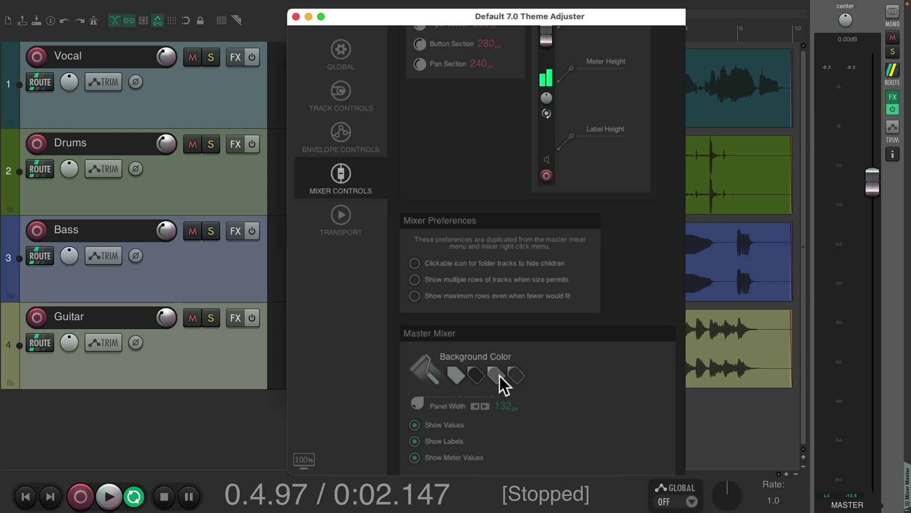
pyautogui.click(460, 377)
pyautogui.click(475, 378)
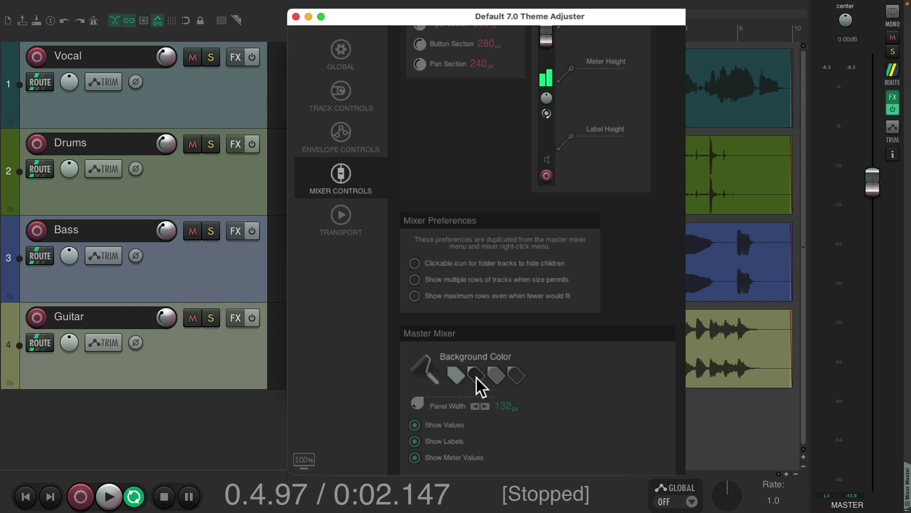
pyautogui.click(434, 376)
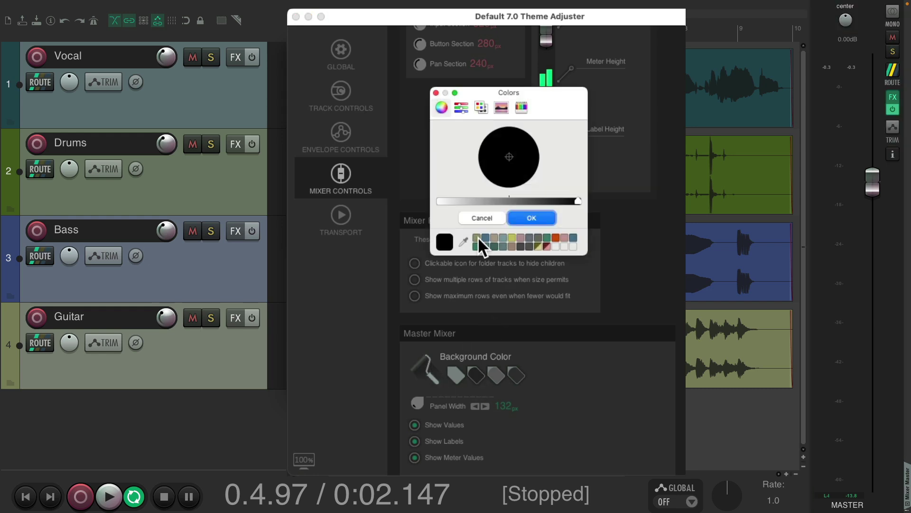
pyautogui.click(510, 237)
pyautogui.click(523, 217)
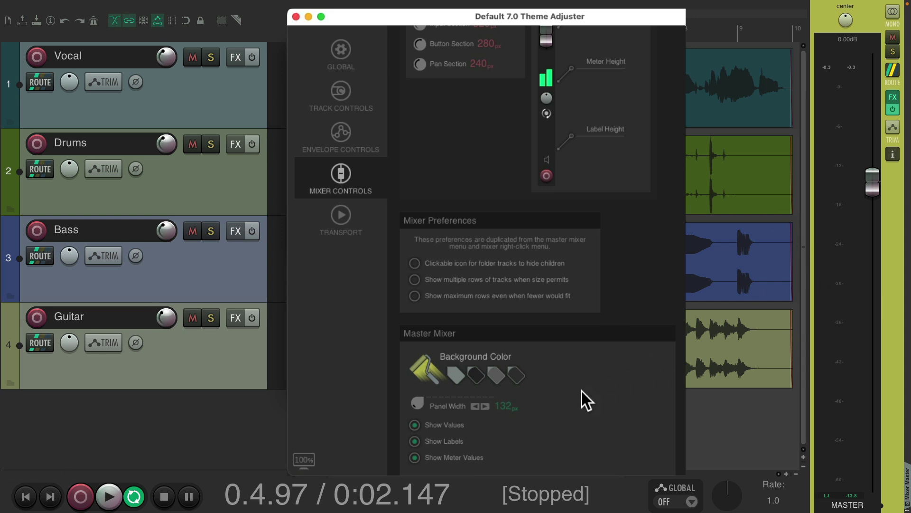
pyautogui.click(517, 373)
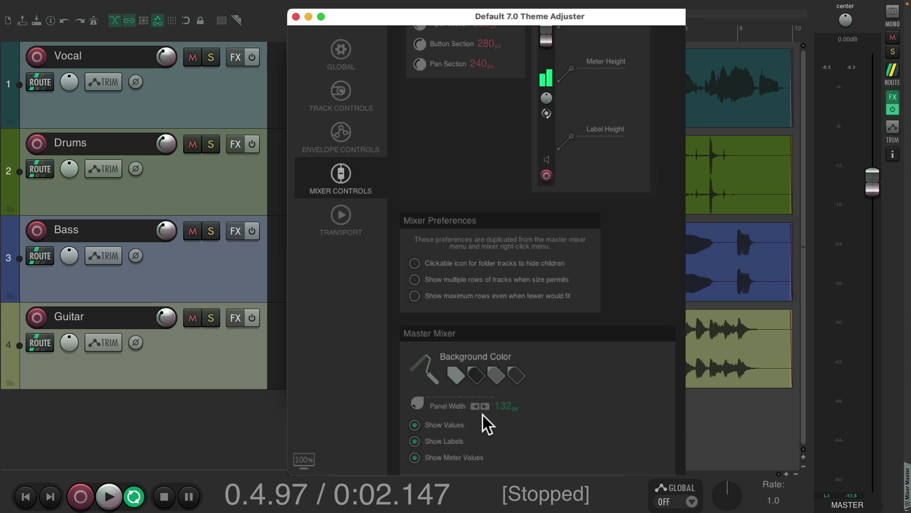
# Set the master mixer Panel Width knob to 169 px while watching playback
pyautogui.moveTo(418, 402); pyautogui.dragTo(436, 305)
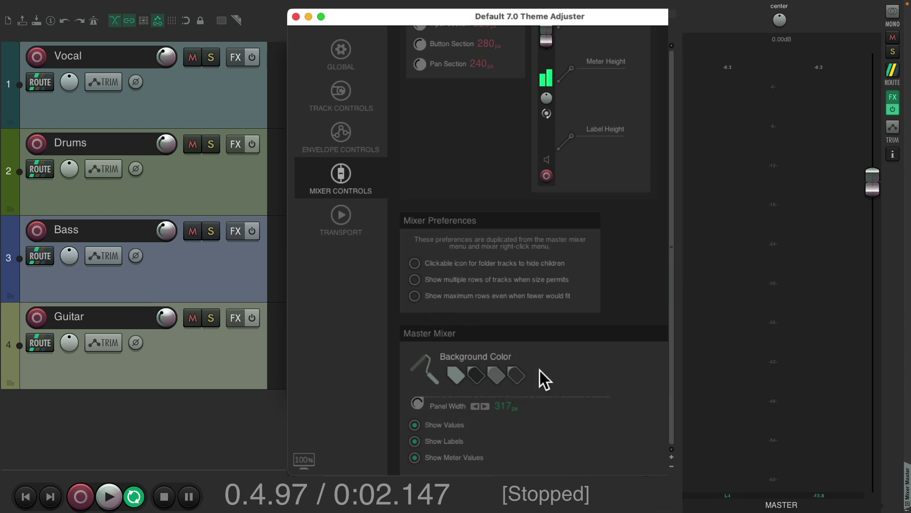
pyautogui.press('space')
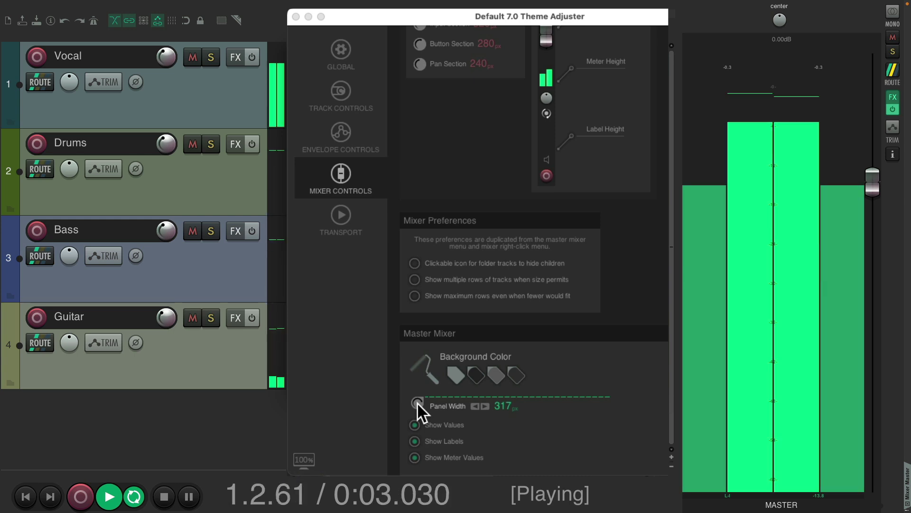
pyautogui.moveTo(418, 404); pyautogui.dragTo(386, 477)
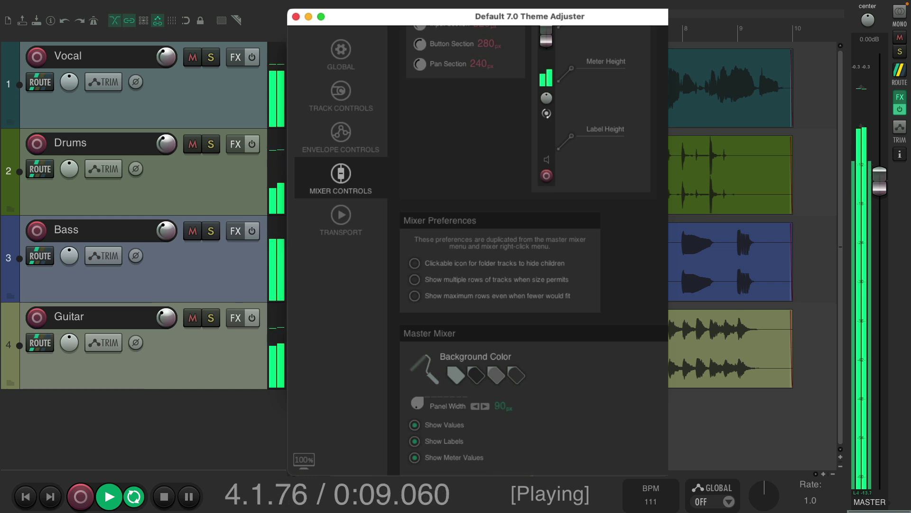
pyautogui.scroll(5, 452, 408)
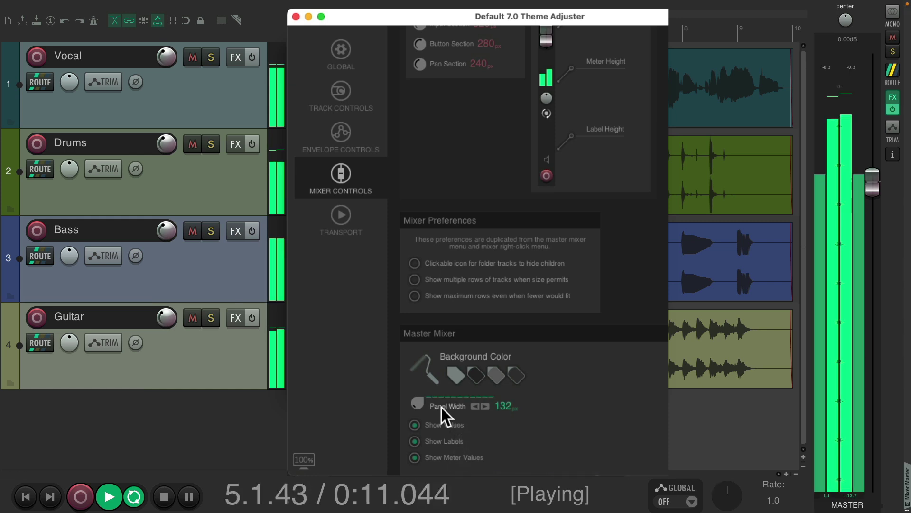
pyautogui.moveTo(417, 400); pyautogui.dragTo(411, 375)
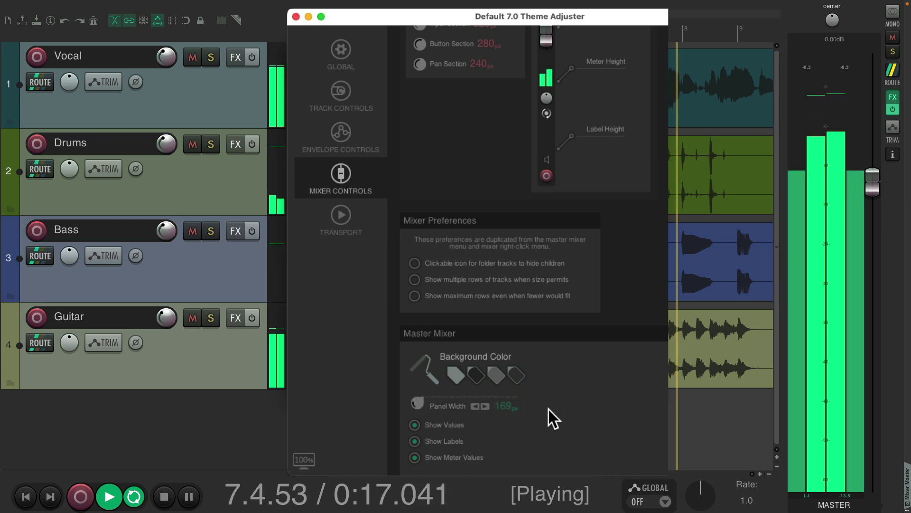
pyautogui.press('space')
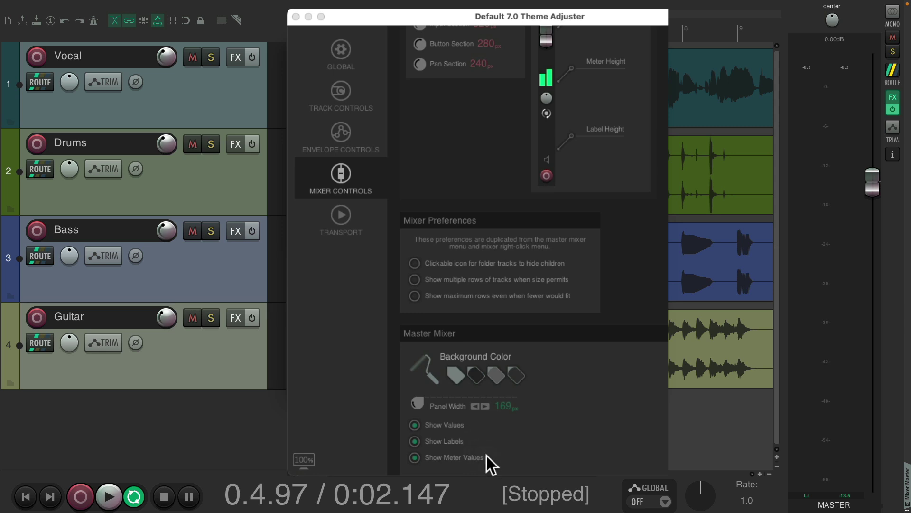
# Toggle Show Values, Labels and Meter Values off and back on, then close the Theme Adjuster
pyautogui.click(420, 423)
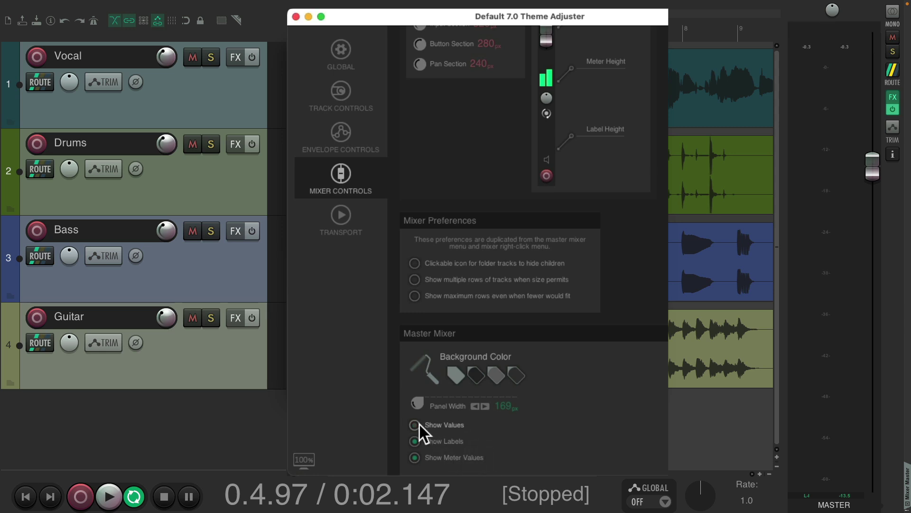
pyautogui.click(417, 442)
pyautogui.click(418, 455)
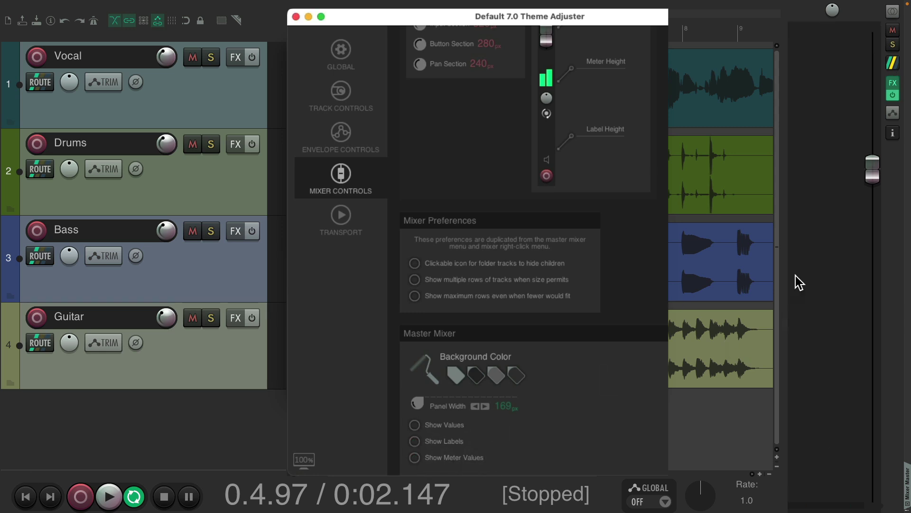
pyautogui.click(416, 457)
pyautogui.click(416, 441)
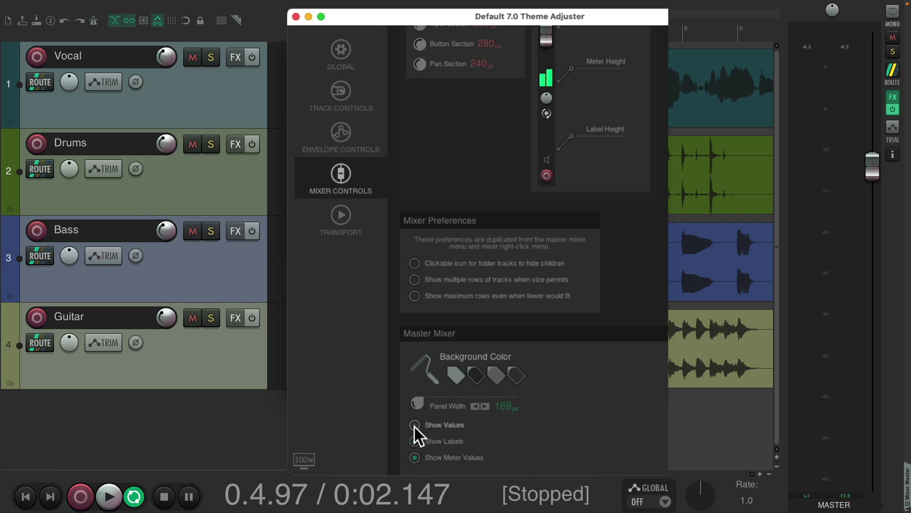
pyautogui.click(415, 425)
pyautogui.click(296, 17)
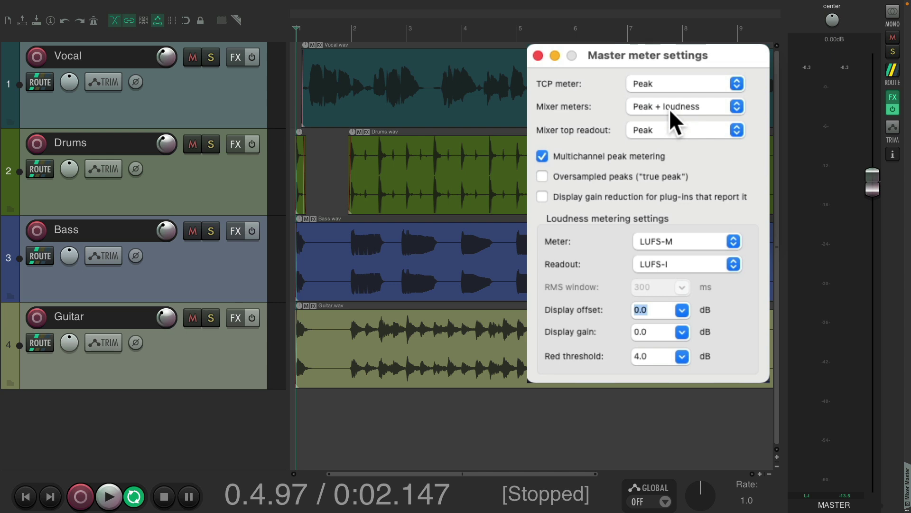
pyautogui.press('space')
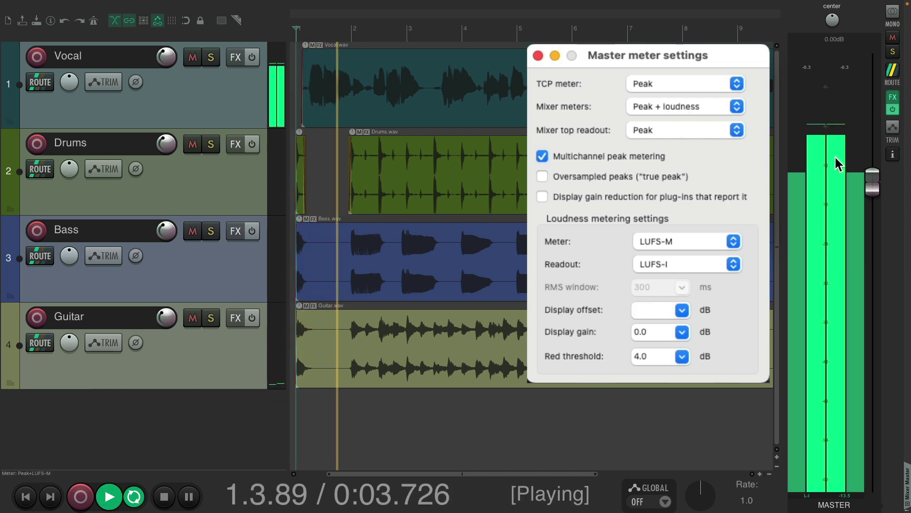
pyautogui.click(702, 104)
pyautogui.click(701, 122)
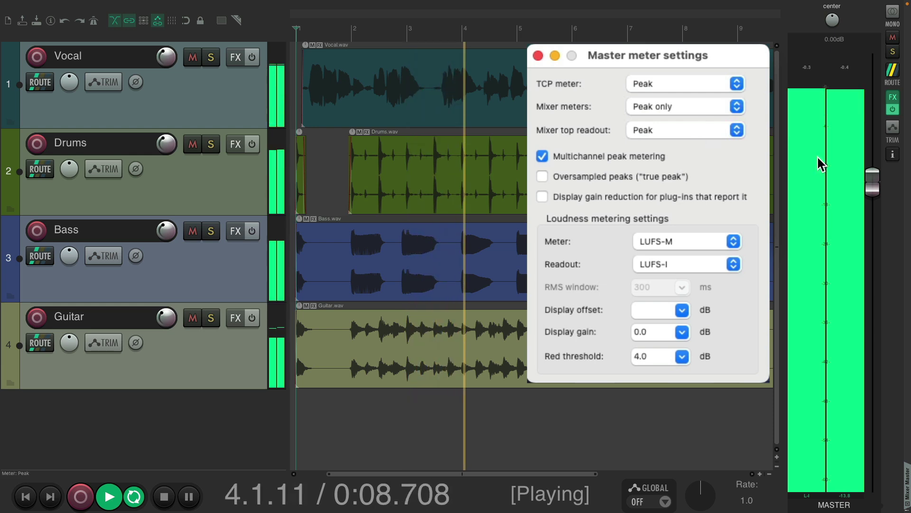
pyautogui.click(685, 109)
pyautogui.click(699, 121)
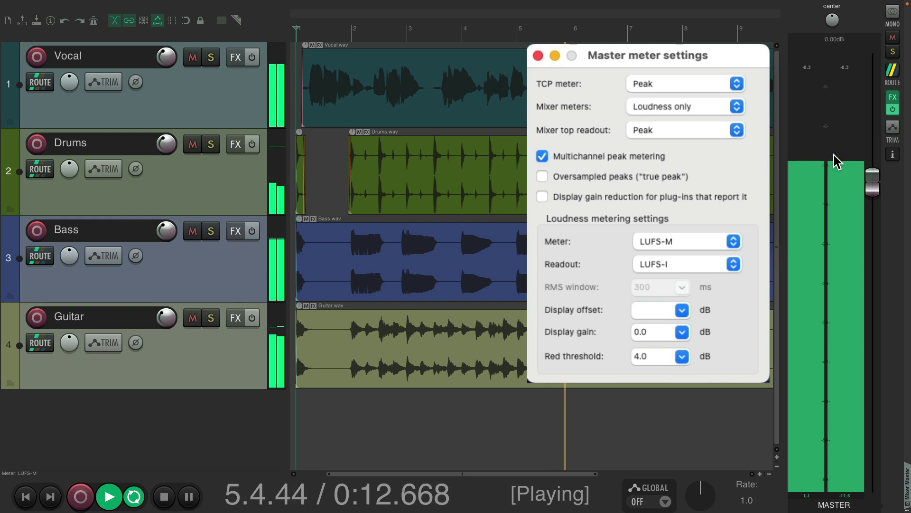
pyautogui.click(684, 105)
pyautogui.click(691, 72)
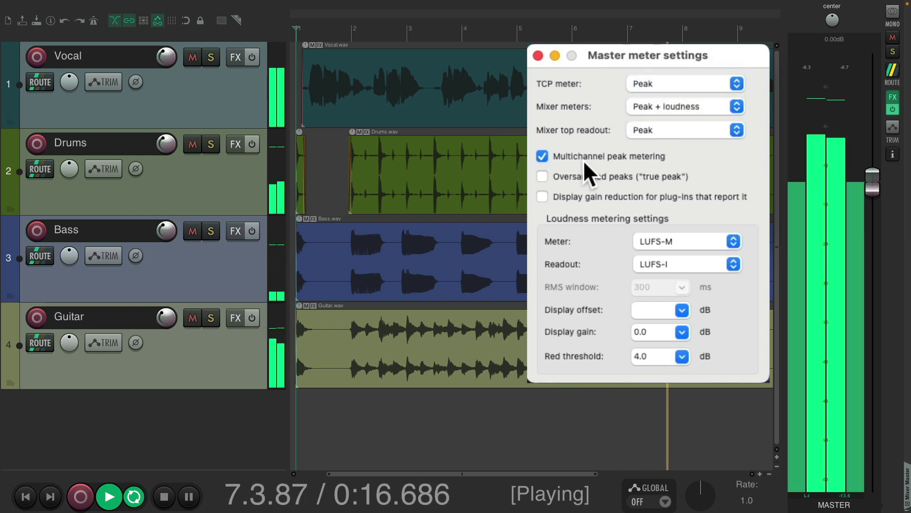
pyautogui.click(807, 74)
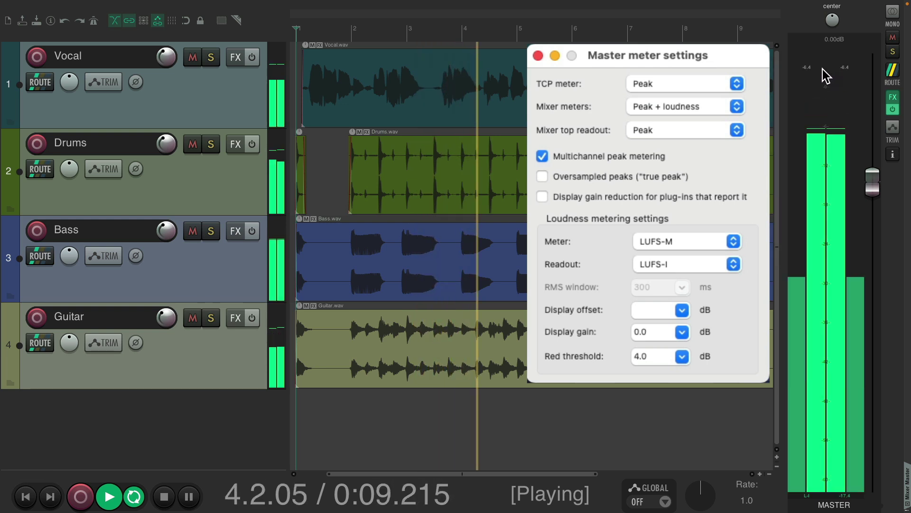
pyautogui.click(704, 123)
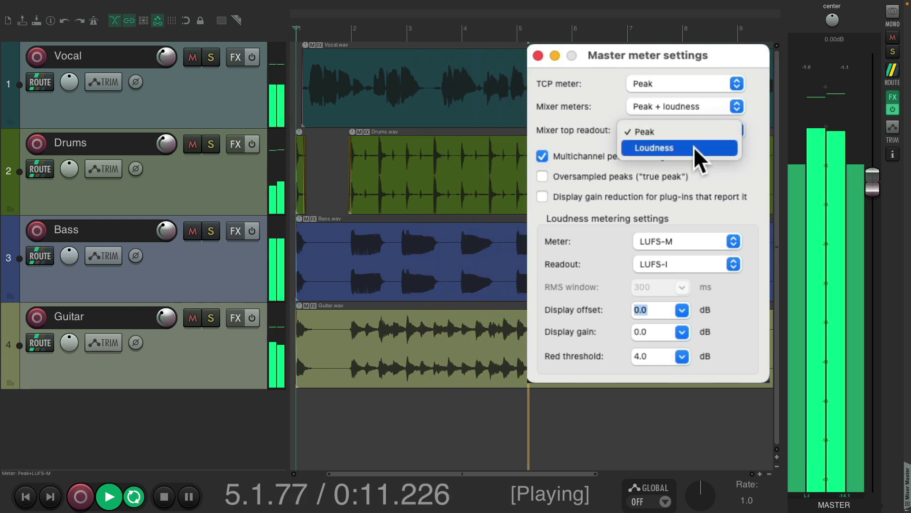
pyautogui.click(694, 147)
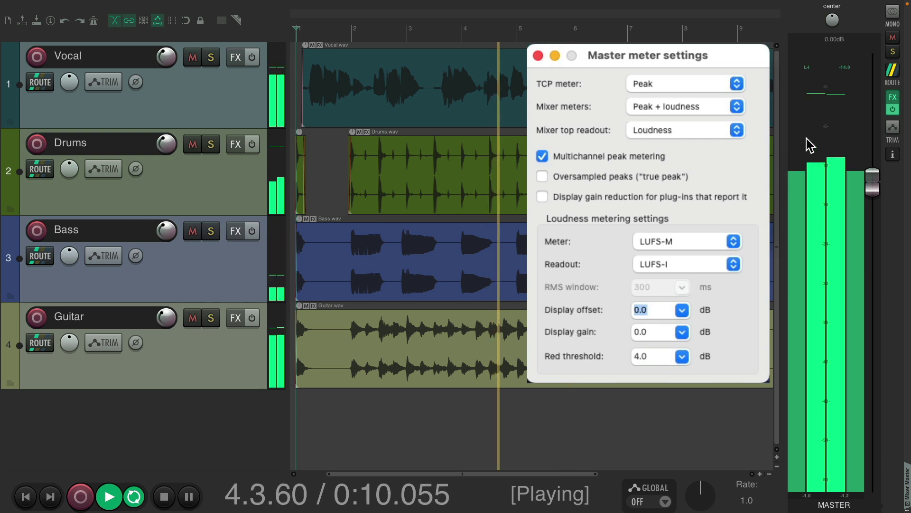
pyautogui.click(808, 74)
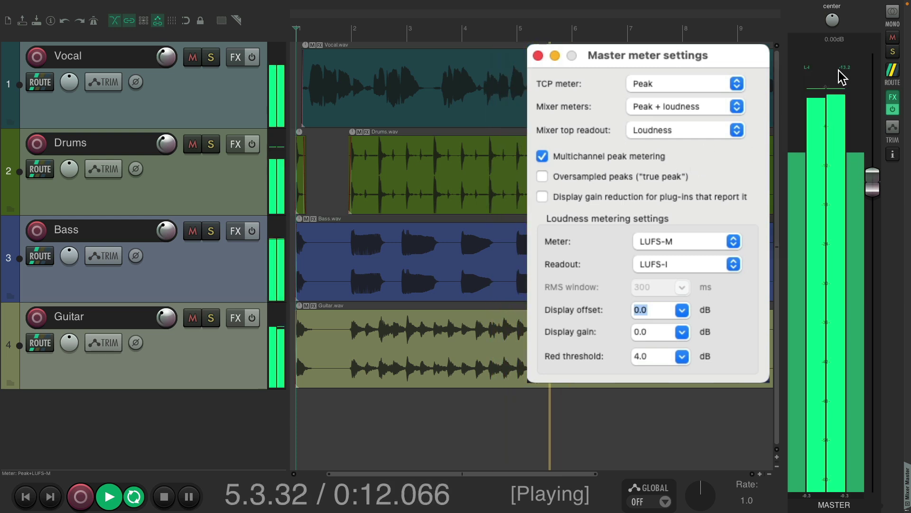
pyautogui.click(708, 127)
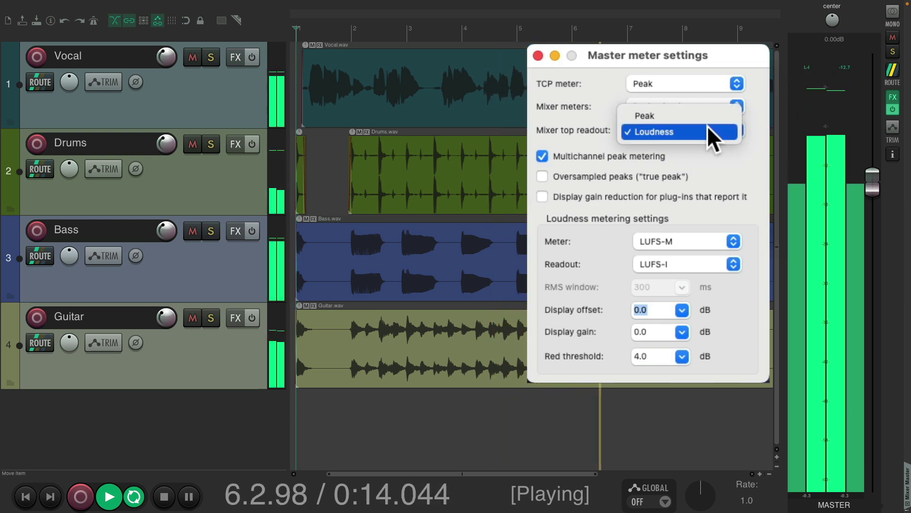
pyautogui.click(706, 113)
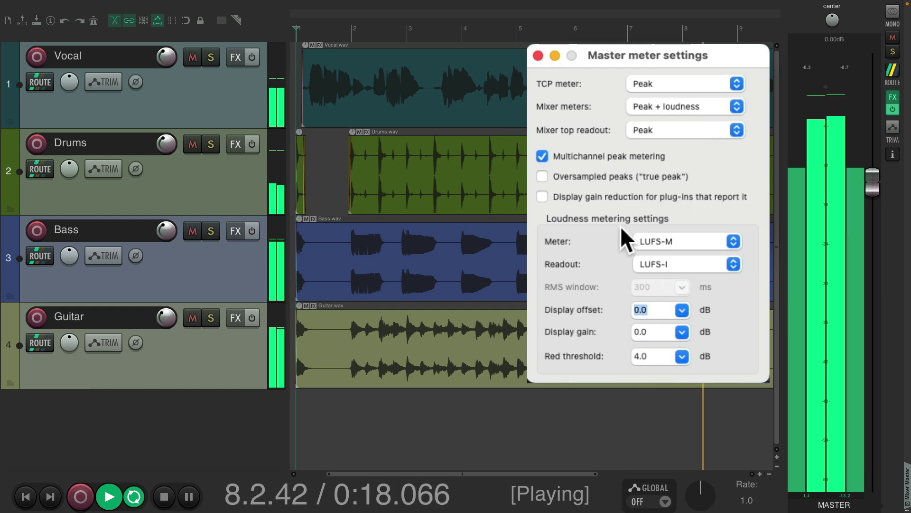
pyautogui.click(539, 55)
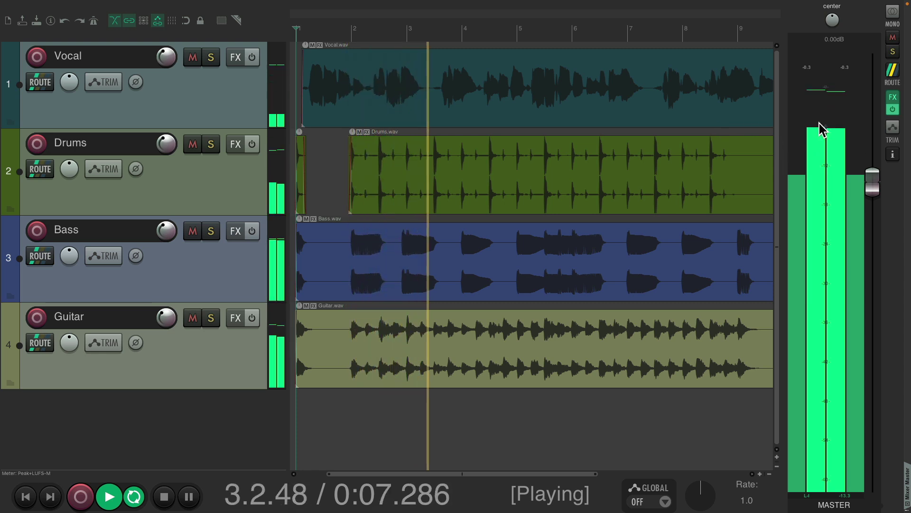
# Show the full track mixer with Ctrl+M and float the master strip in its own window
pyautogui.hotkey('ctrl', 'm')
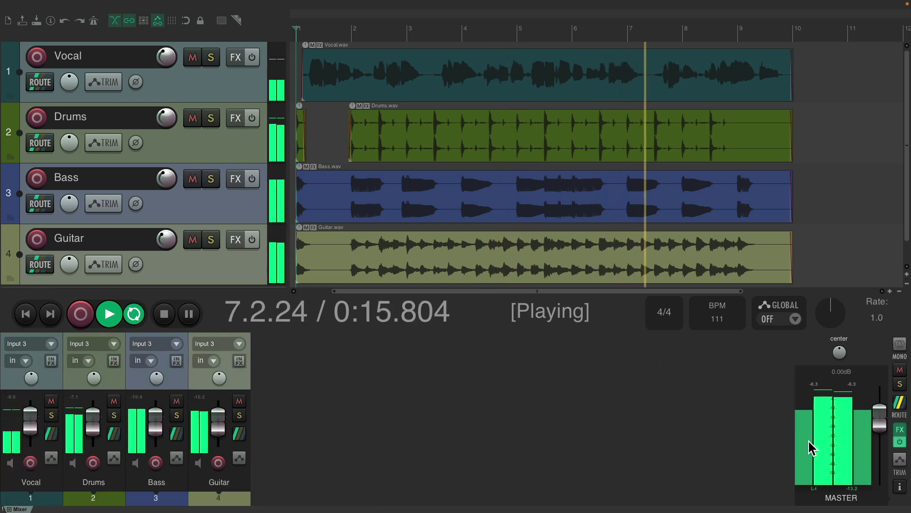
pyautogui.click(842, 426)
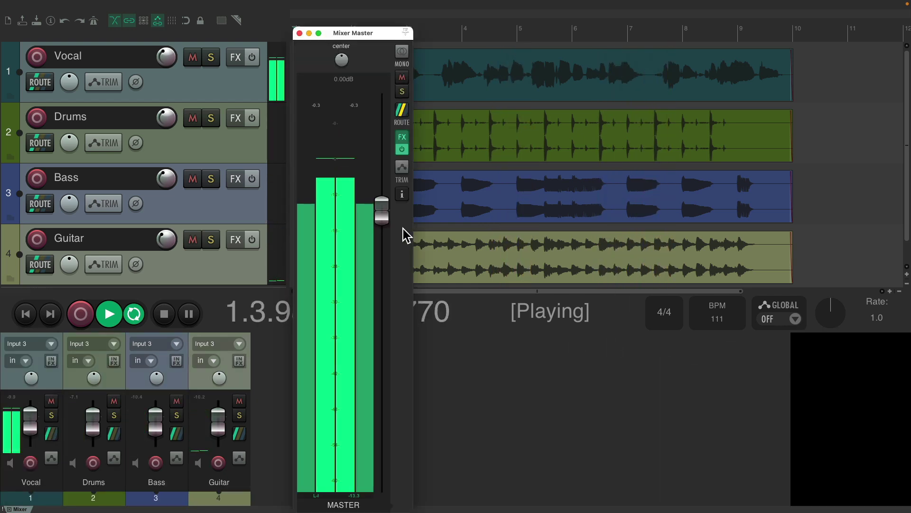